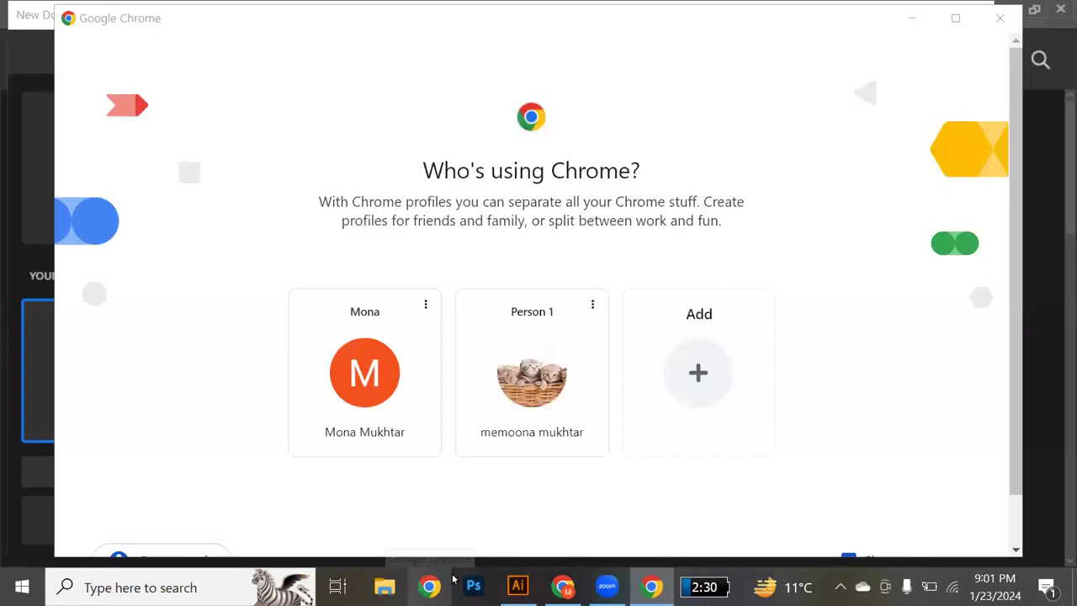
# - Open the Person 1 browser profile and search Google for "vector illustration"
pyautogui.click(540, 423)
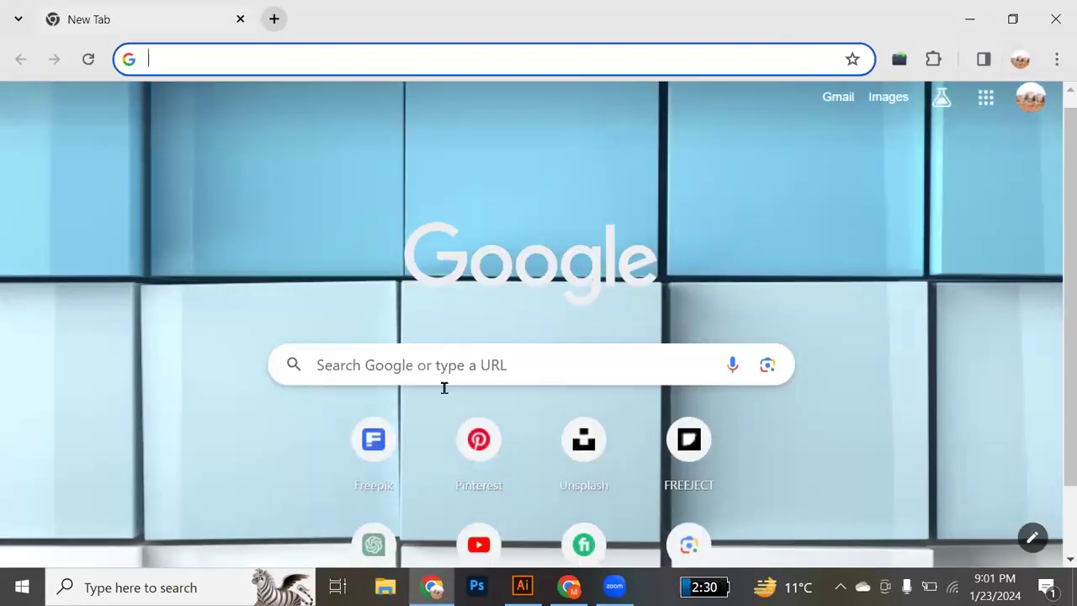
pyautogui.scroll(-2, 442, 384)
pyautogui.click(436, 274)
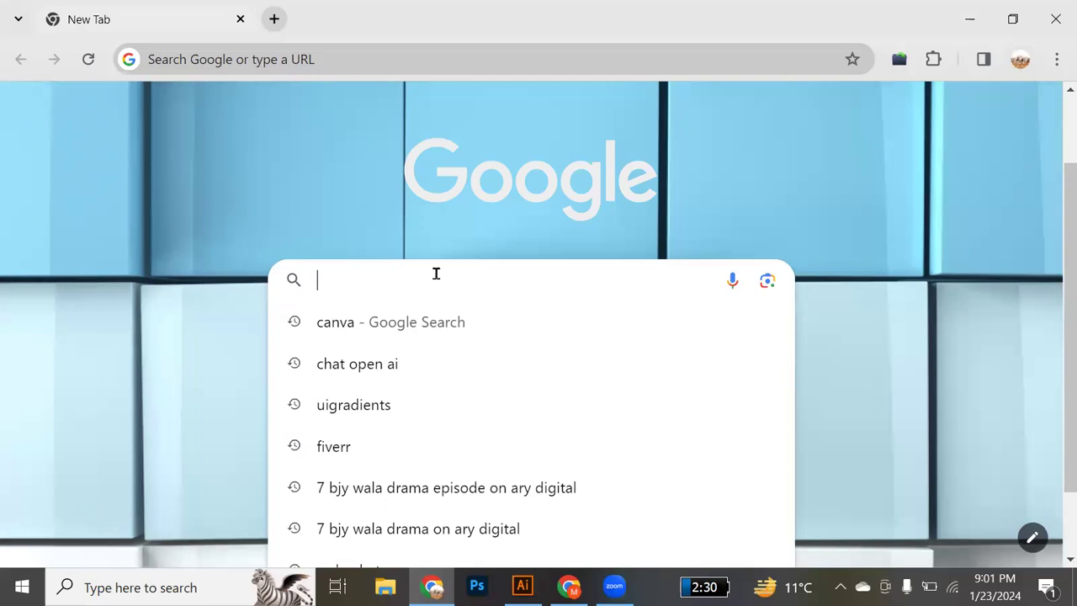
pyautogui.write('ve')
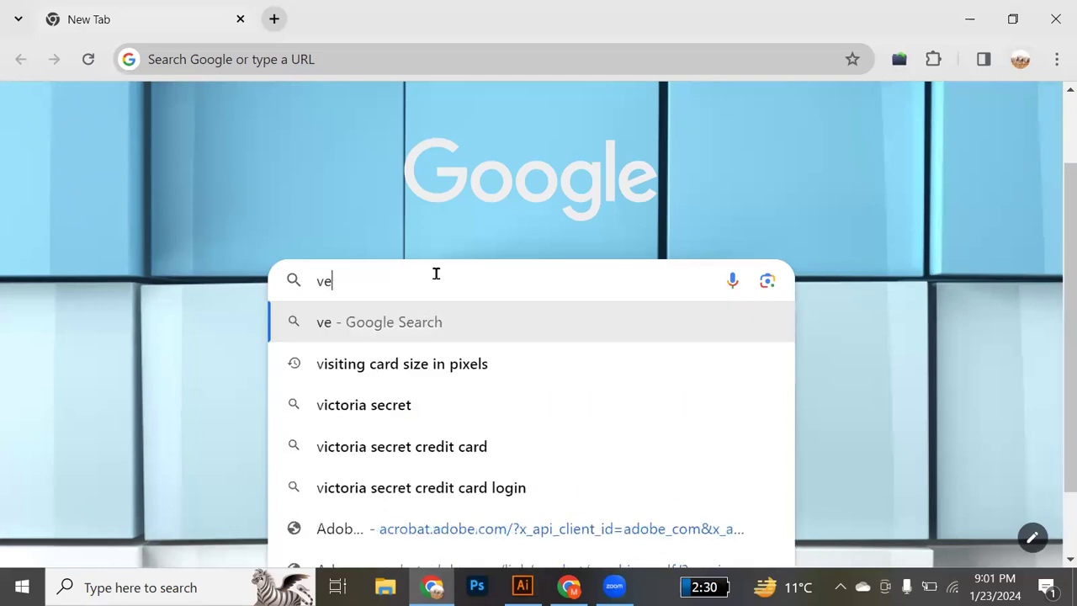
pyautogui.write('ctor i')
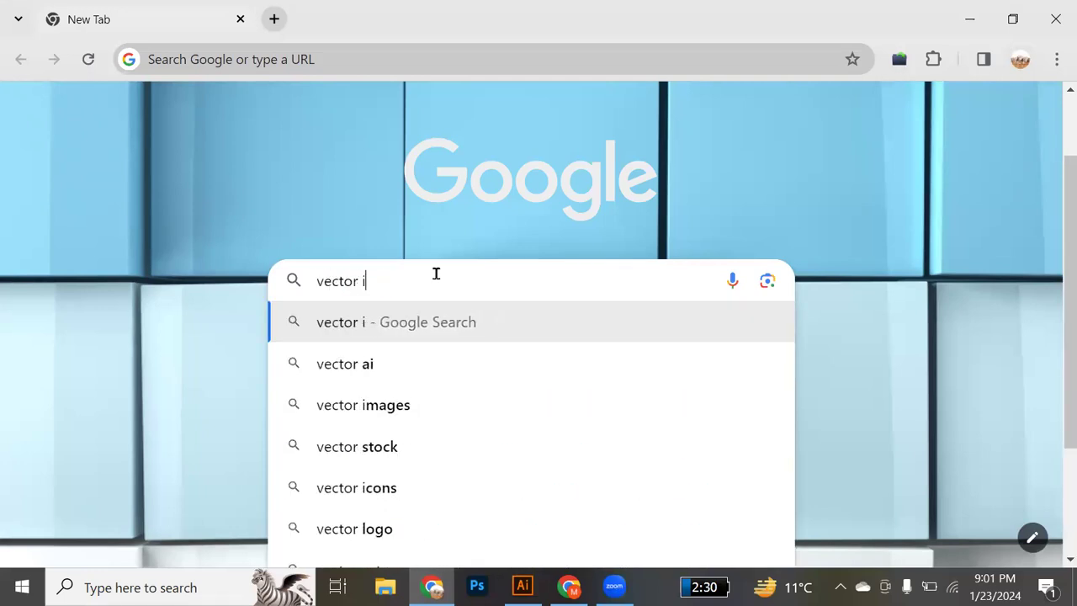
pyautogui.write('llustrat')
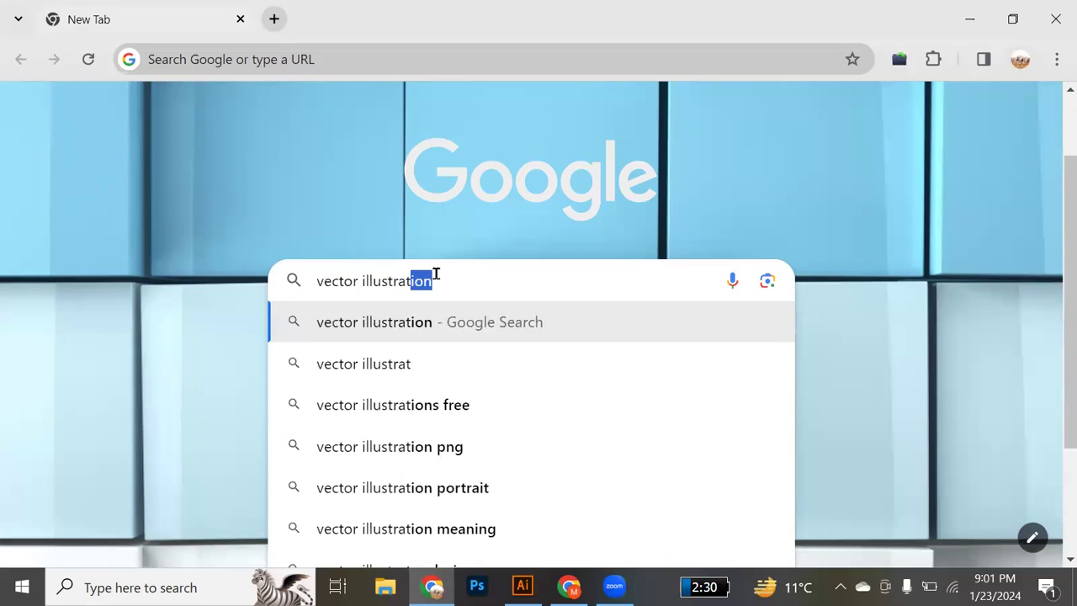
pyautogui.write('ion')
pyautogui.press('Return')
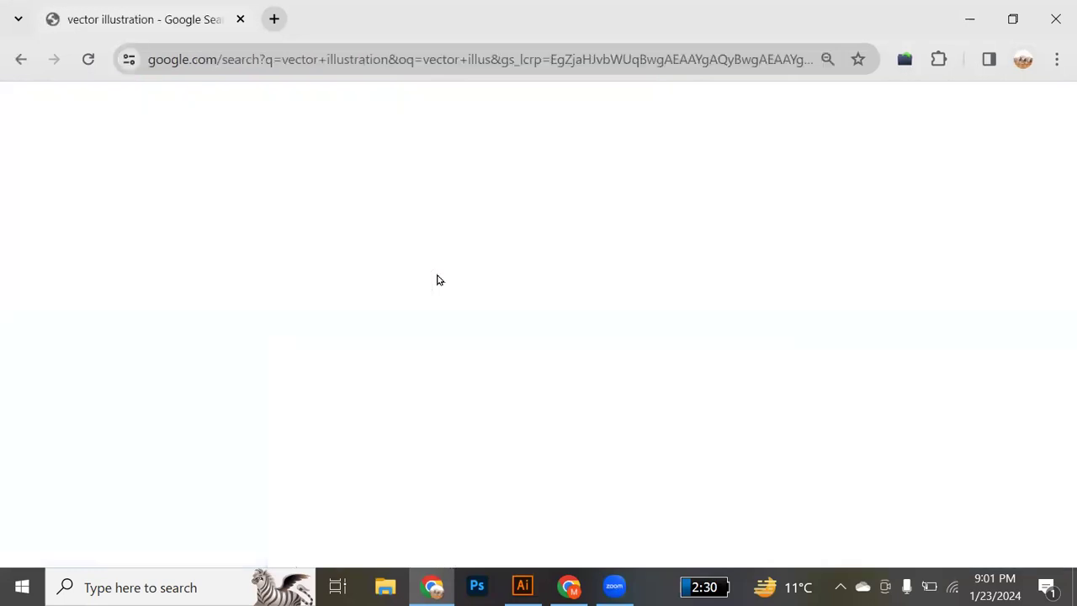
pyautogui.scroll(-1, 437, 279)
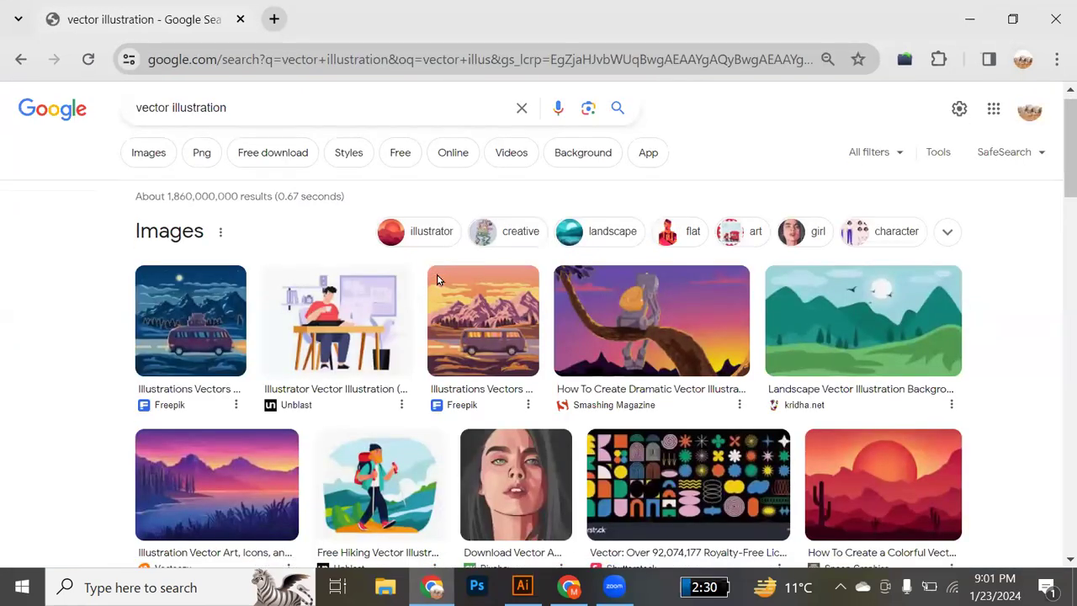
# - Switch to the image results and preview the green kridha.net mountain landscape illustration enlarged
pyautogui.click(148, 144)
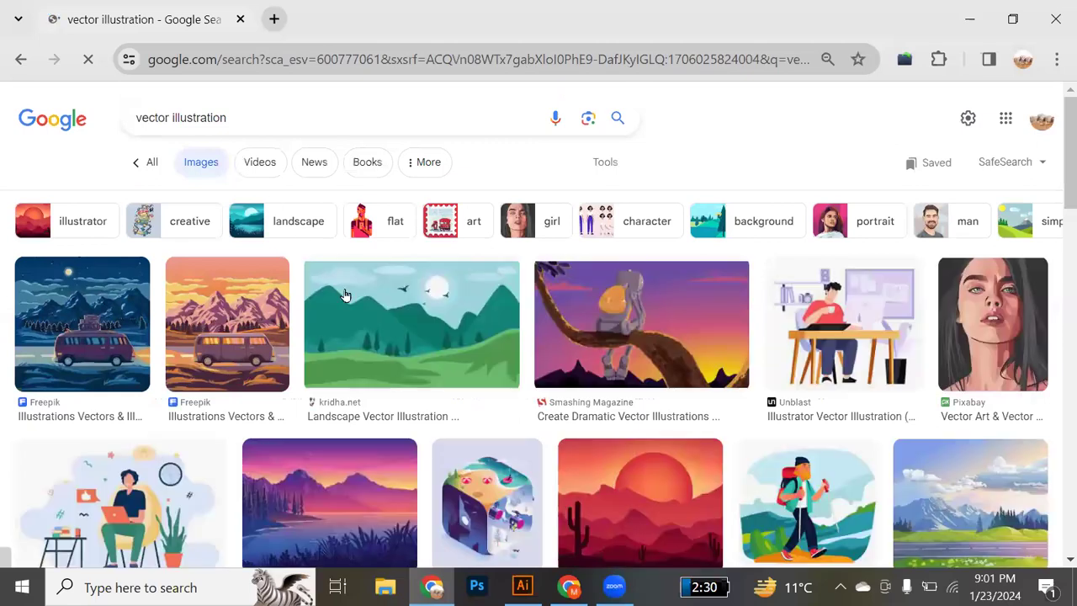
pyautogui.click(369, 320)
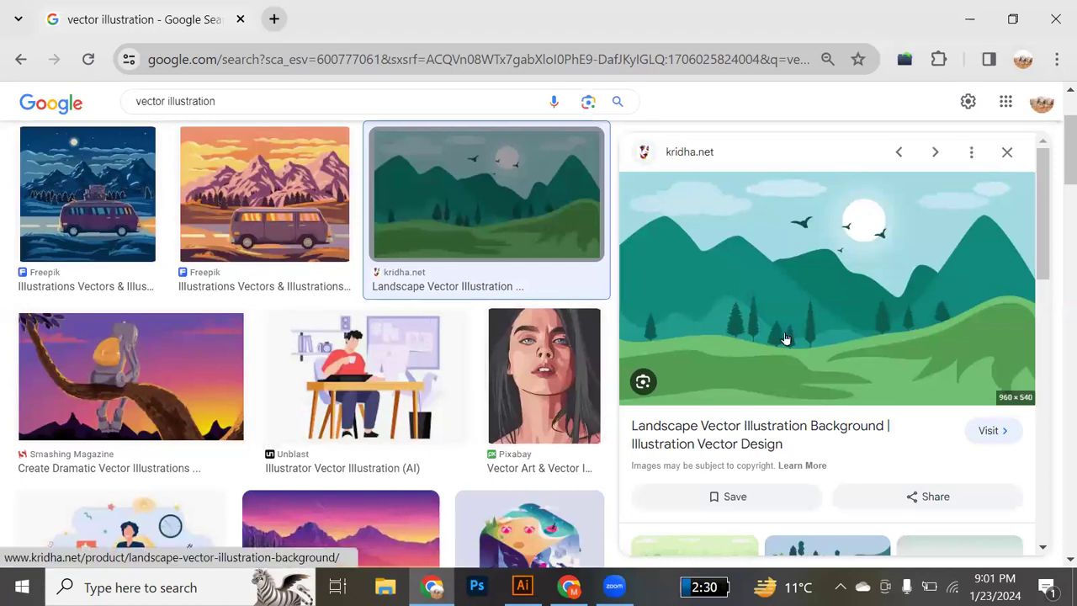
pyautogui.scroll(5, 785, 339)
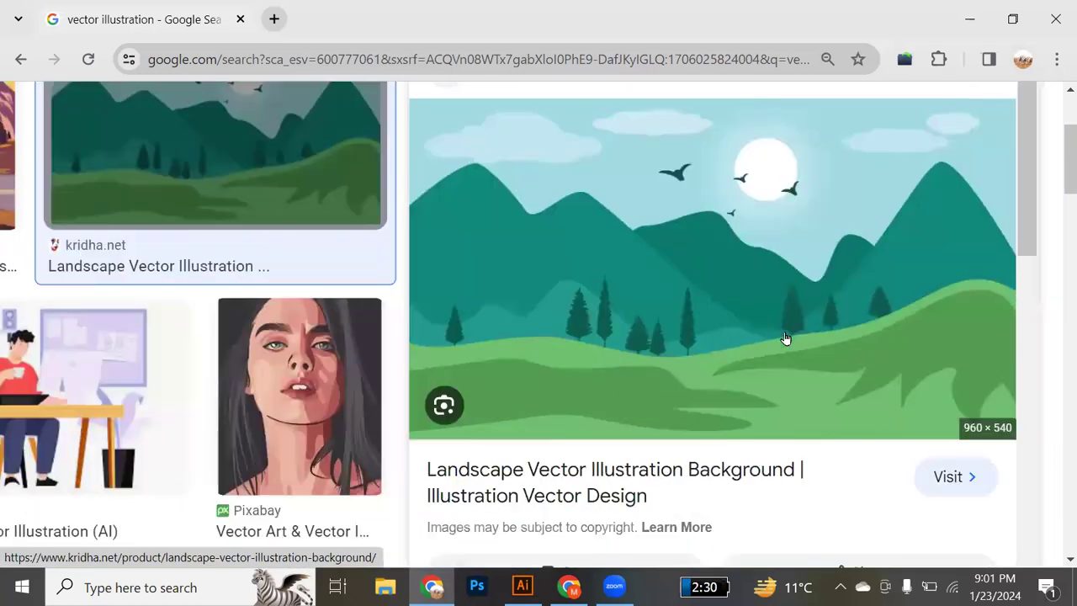
pyautogui.scroll(-1, 785, 339)
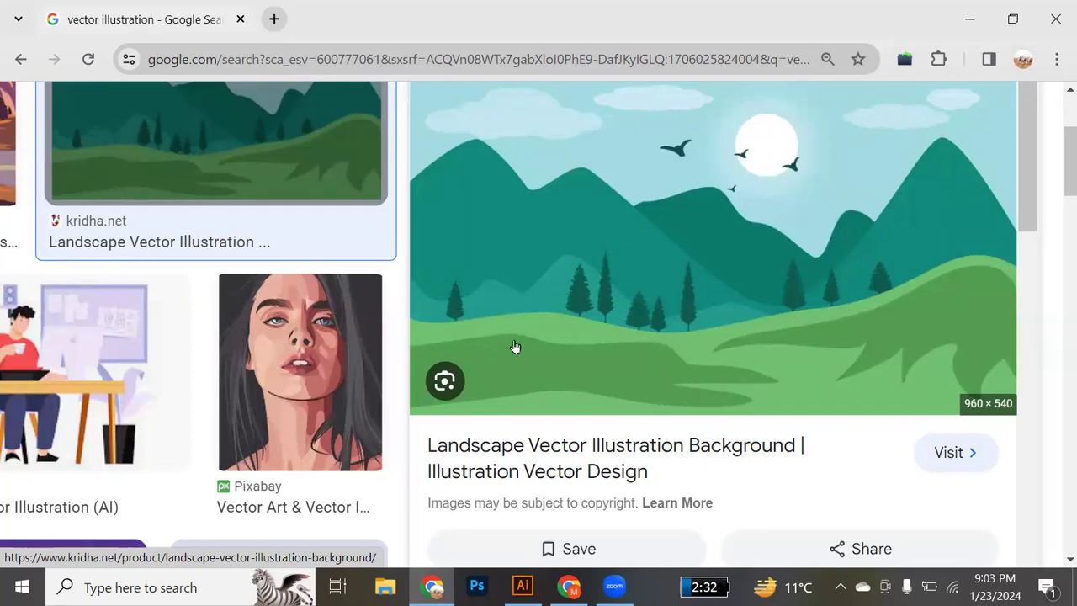
# - Open the green landscape's source page in a new tab, return to the image results and examine its trees and hills up close
pyautogui.hotkey('alt', 'Tab')
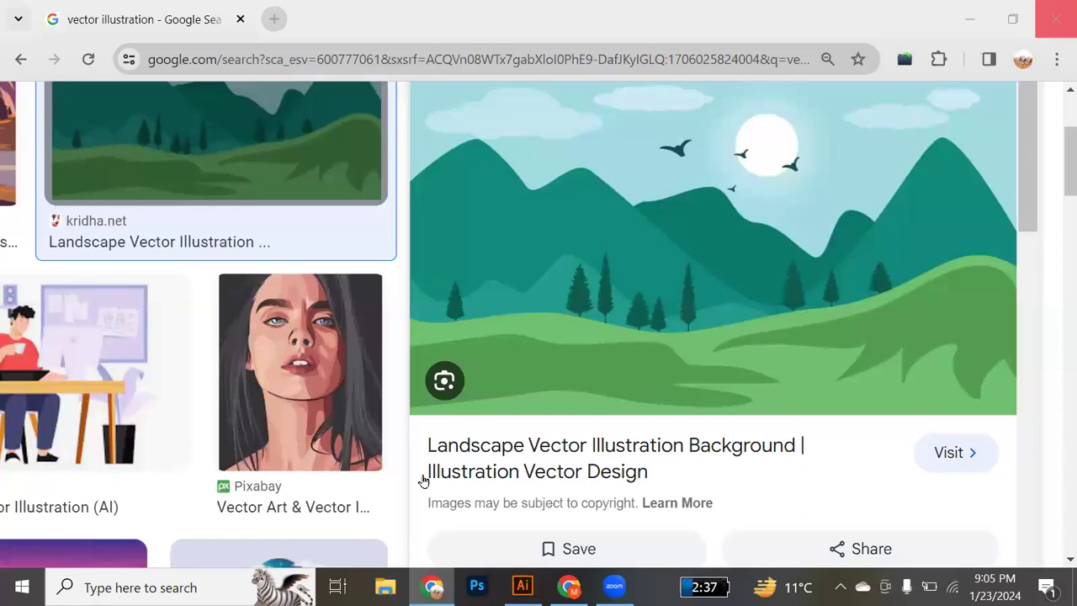
pyautogui.click(617, 315)
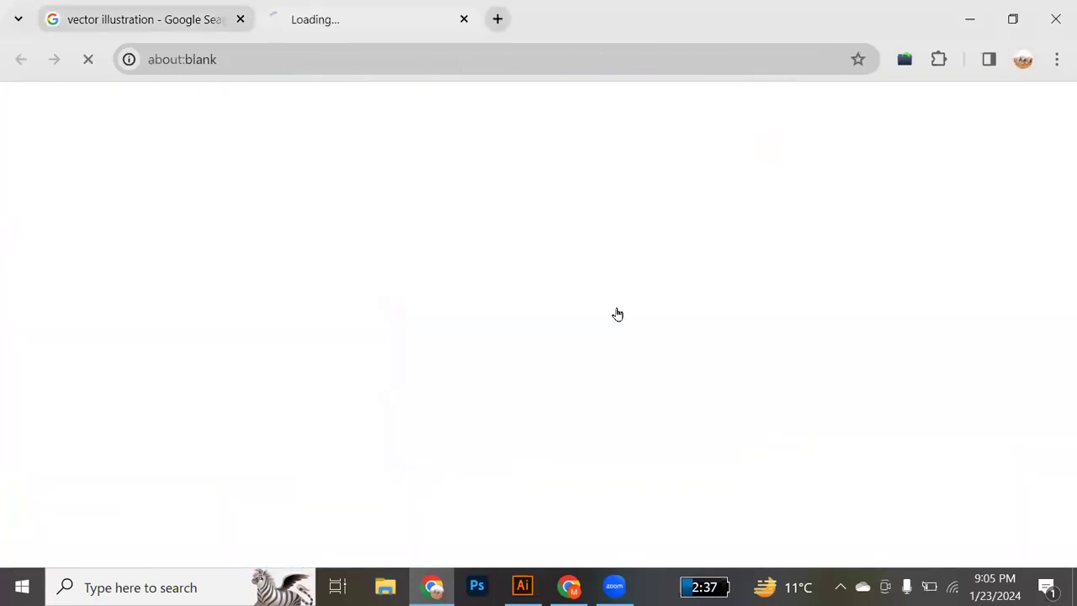
pyautogui.click(175, 22)
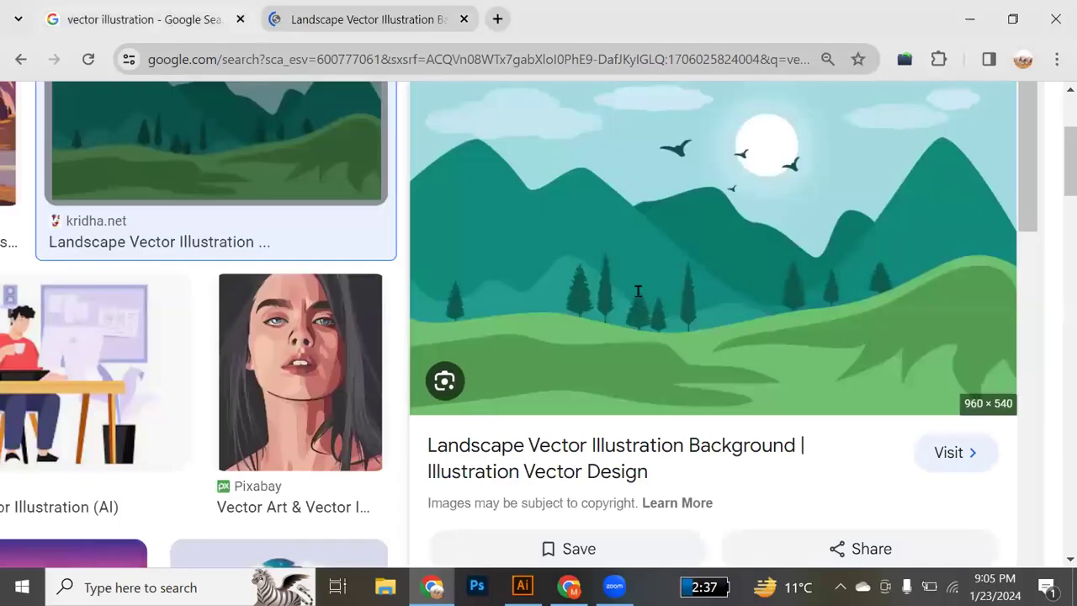
pyautogui.scroll(5, 638, 291)
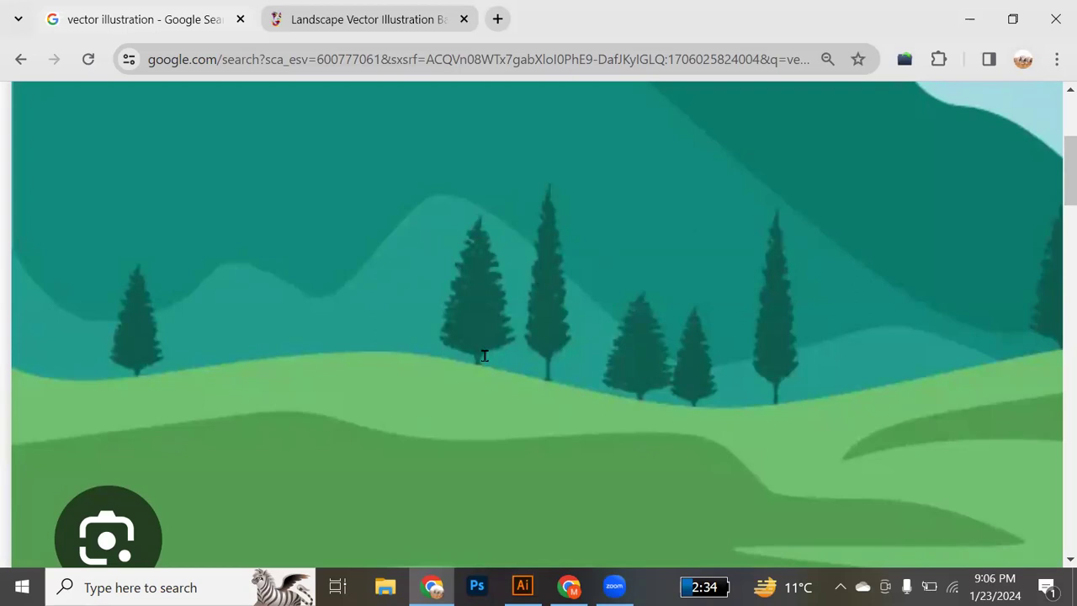
pyautogui.keyDown('ctrl'); pyautogui.scroll(-5, 484, 355); pyautogui.keyUp('ctrl')
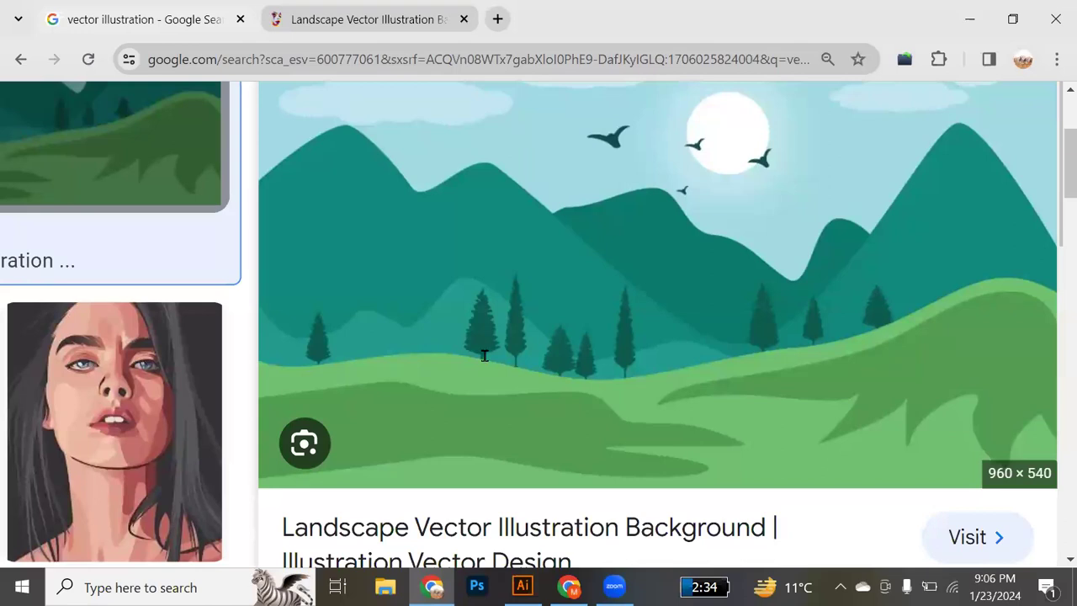
pyautogui.keyDown('ctrl'); pyautogui.scroll(-5, 484, 355); pyautogui.keyUp('ctrl')
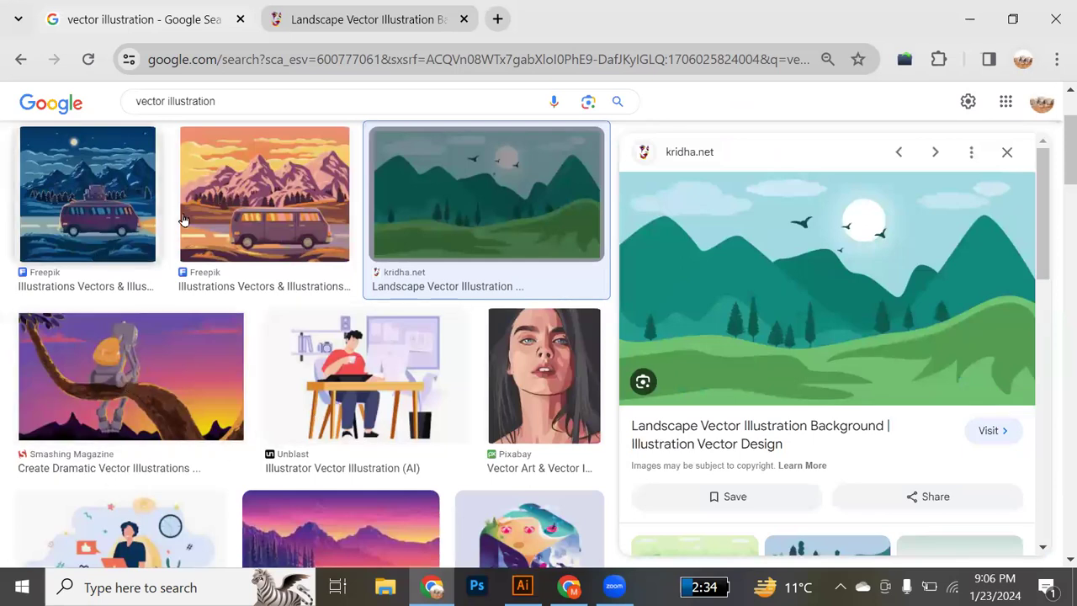
# - Preview the Freepik sunset van illustration and examine its van, mountains, trees and foreground shapes up close
pyautogui.click(261, 235)
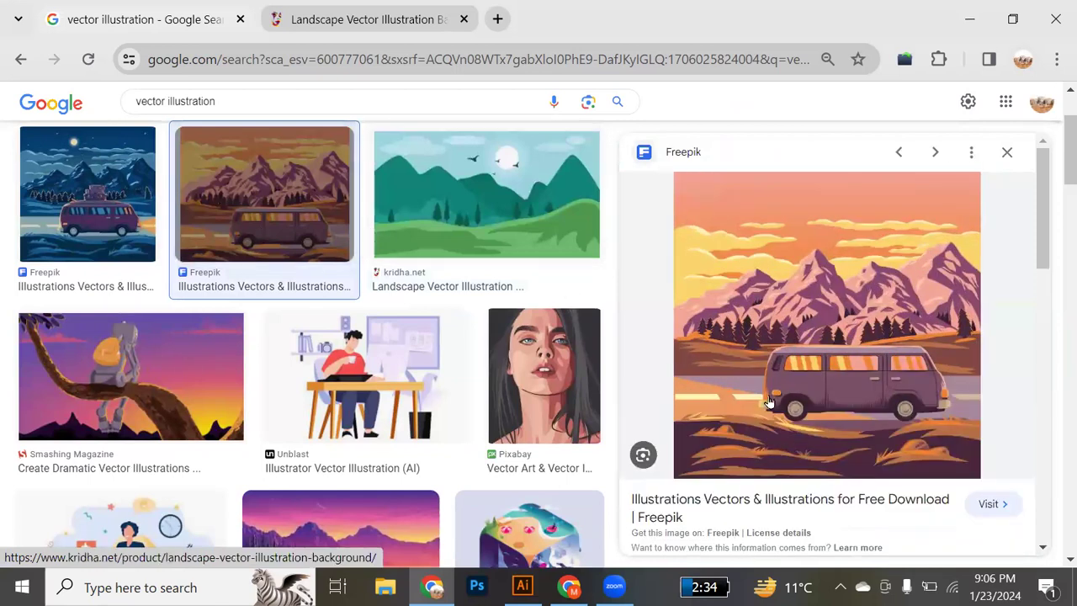
pyautogui.scroll(5, 783, 402)
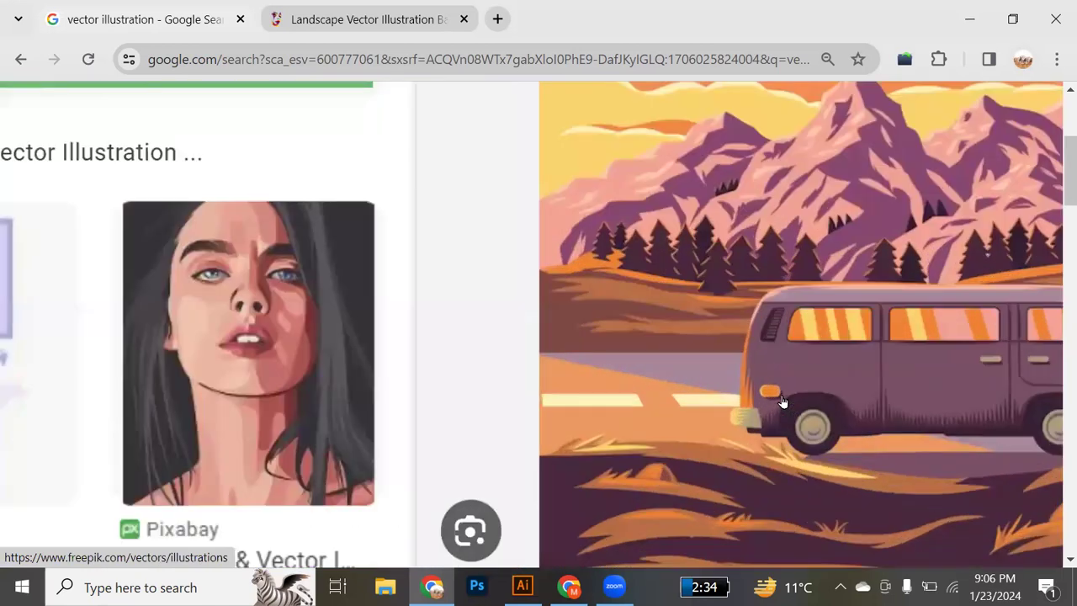
pyautogui.hscroll(4, 782, 402)
pyautogui.scroll(-1, 782, 402)
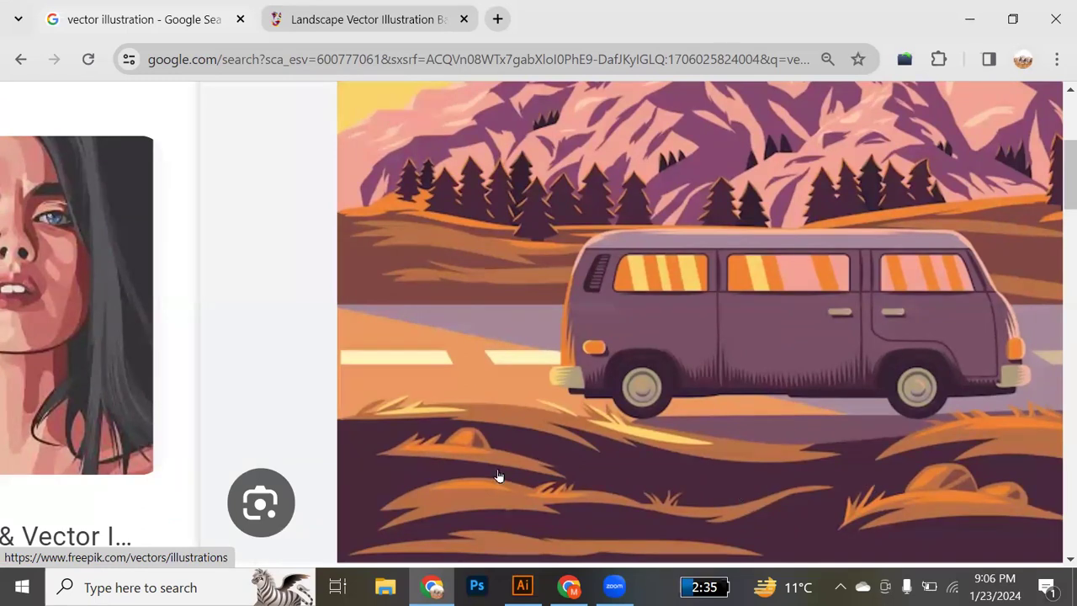
pyautogui.scroll(-2, 433, 461)
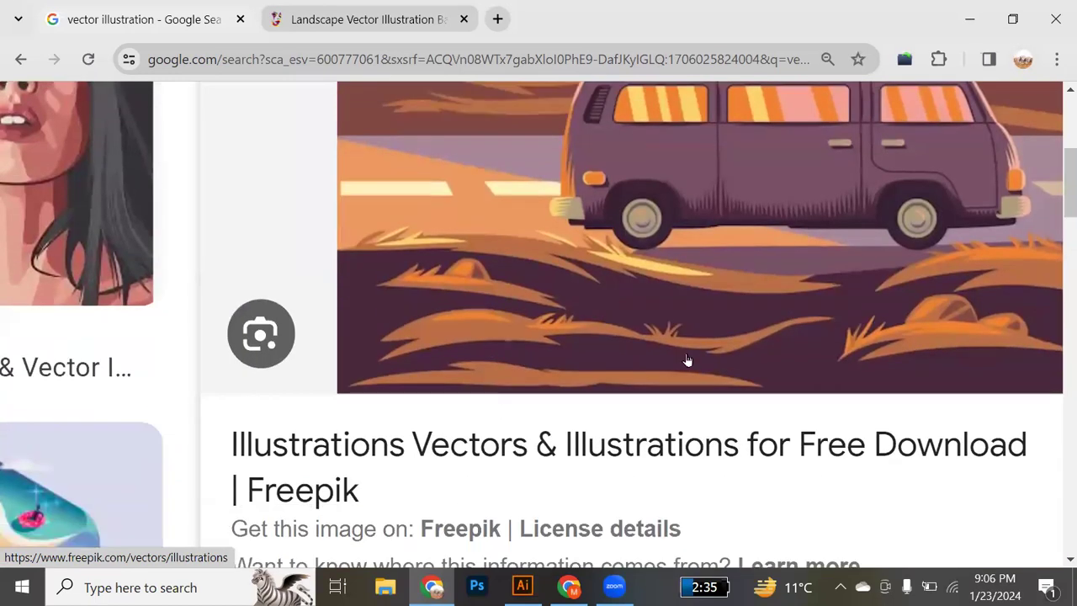
pyautogui.scroll(4, 654, 347)
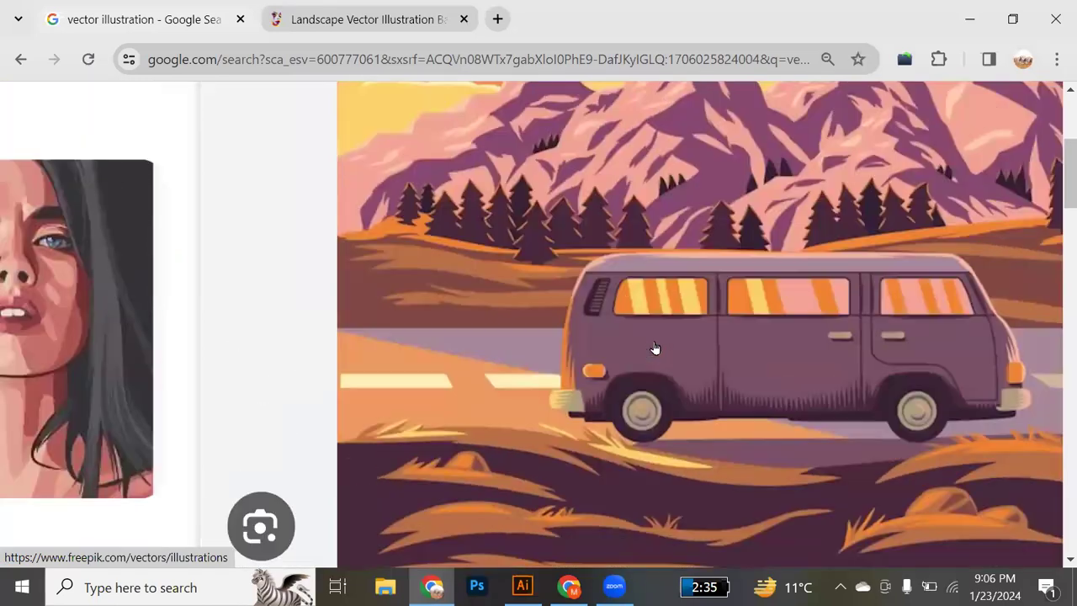
pyautogui.scroll(1, 655, 347)
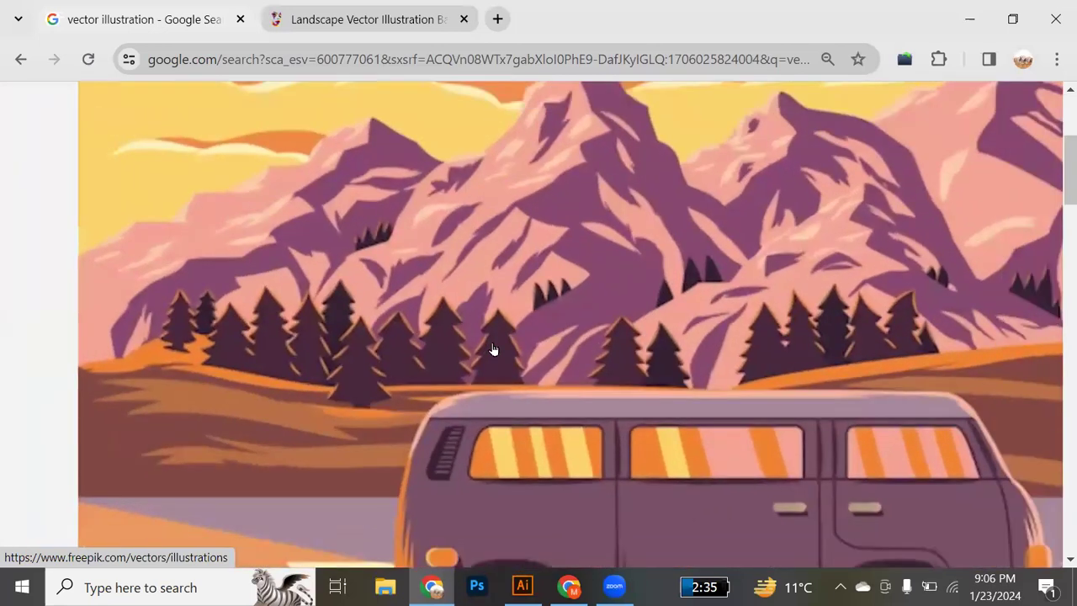
pyautogui.hotkey('ctrl', '-')
pyautogui.hotkey('ctrl', '-')
pyautogui.hotkey('ctrl', '-')
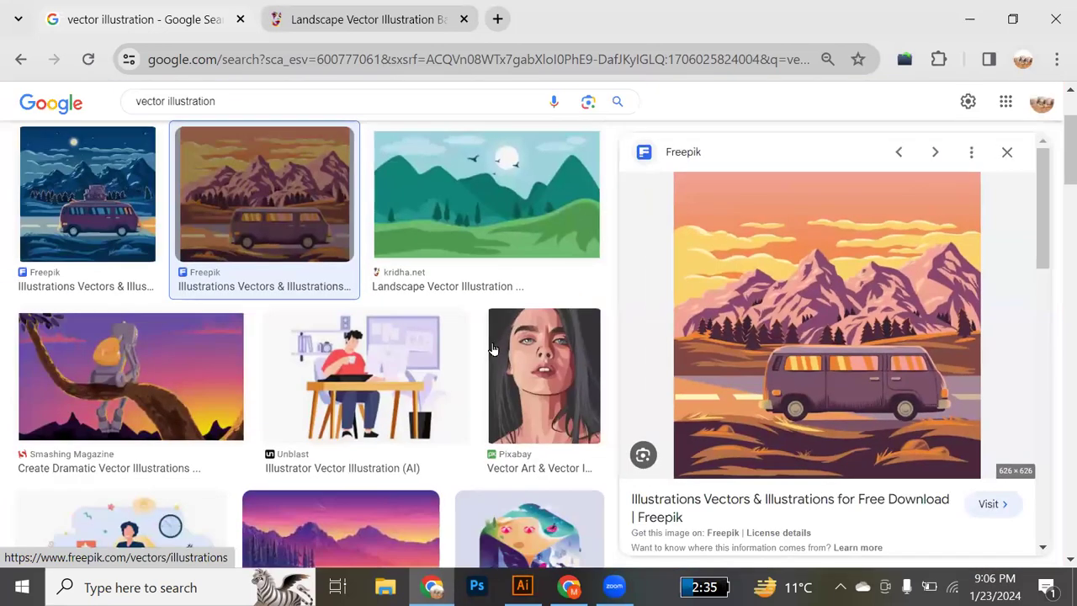
# - Preview the Vecteezy purple sunset lake illustration, examine its details up close and look through the surrounding image results
pyautogui.scroll(-3, 493, 349)
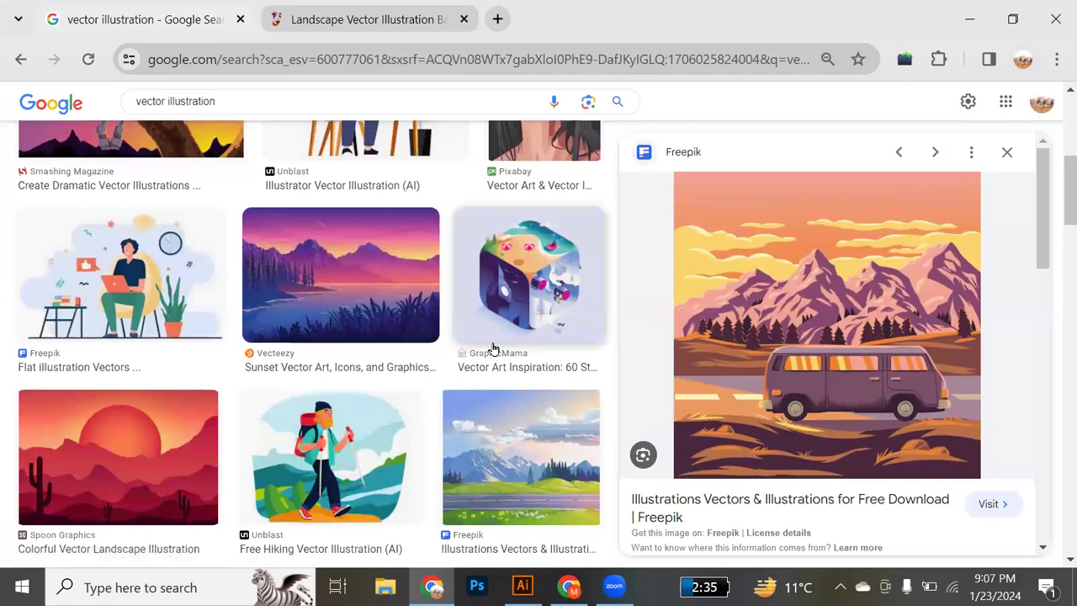
pyautogui.click(317, 280)
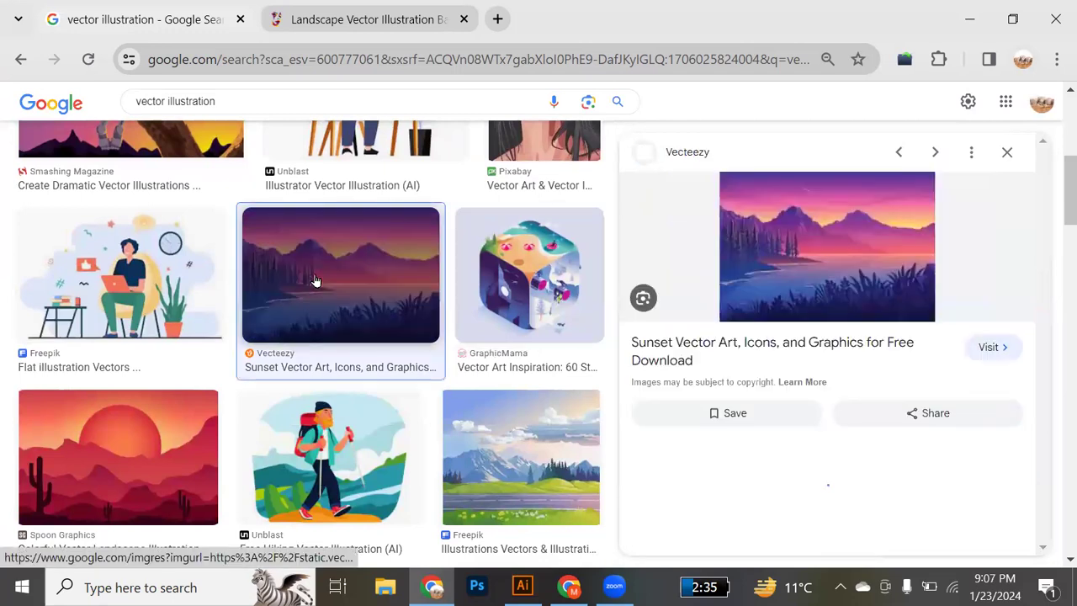
pyautogui.scroll(3, 812, 282)
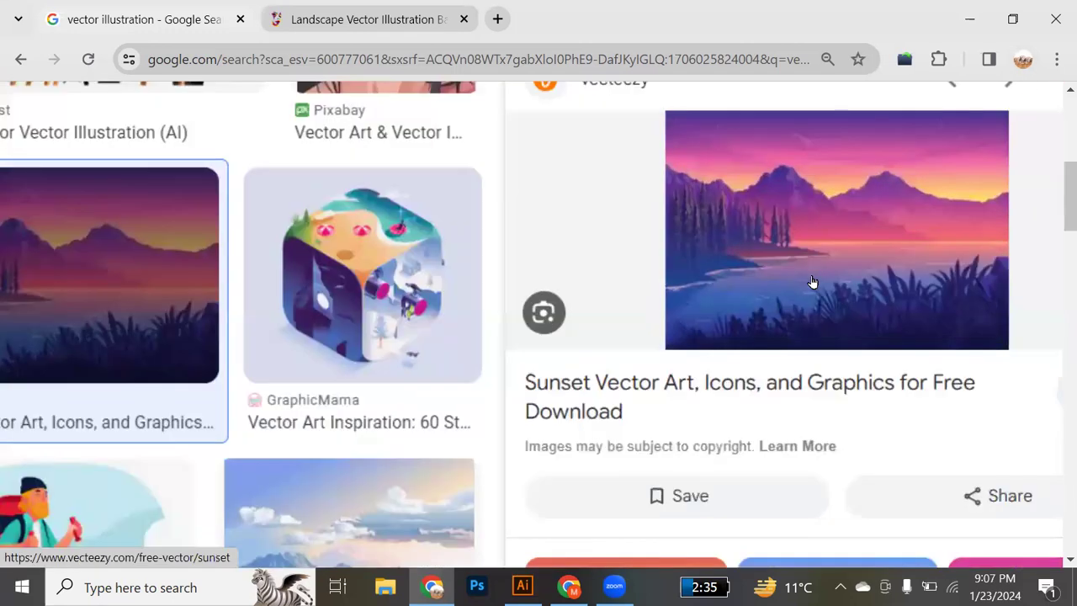
pyautogui.scroll(2, 812, 282)
pyautogui.scroll(3, 812, 282)
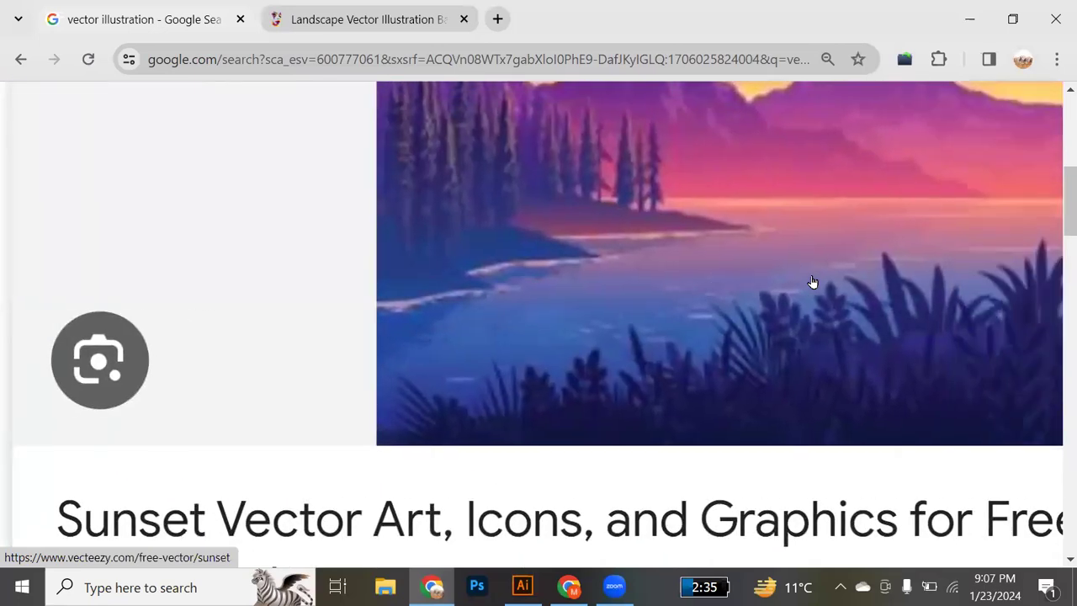
pyautogui.hscroll(5, 812, 282)
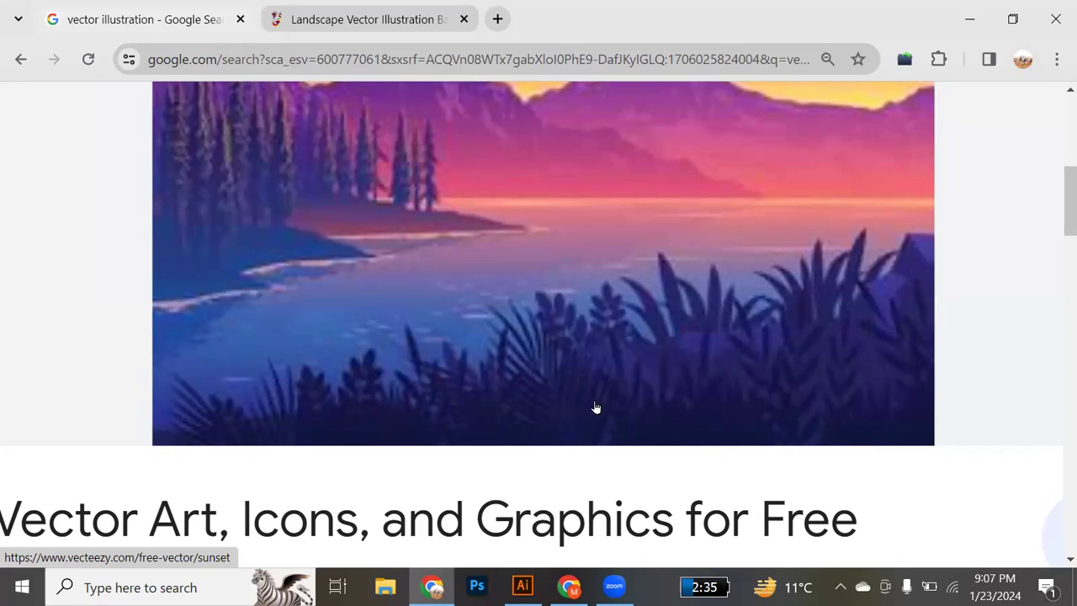
pyautogui.scroll(1, 595, 407)
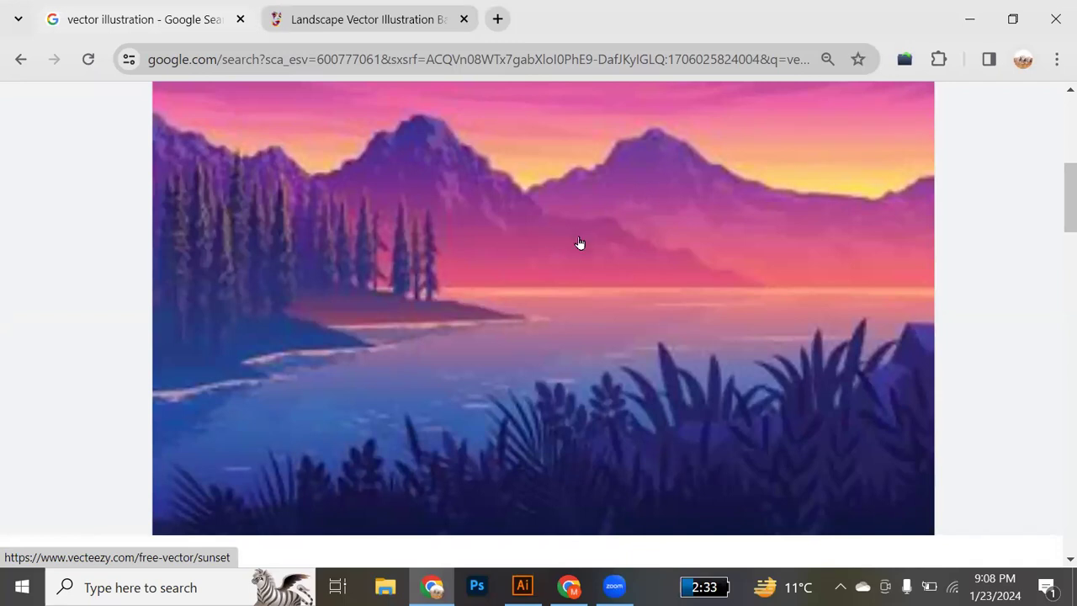
pyautogui.scroll(-5, 579, 243)
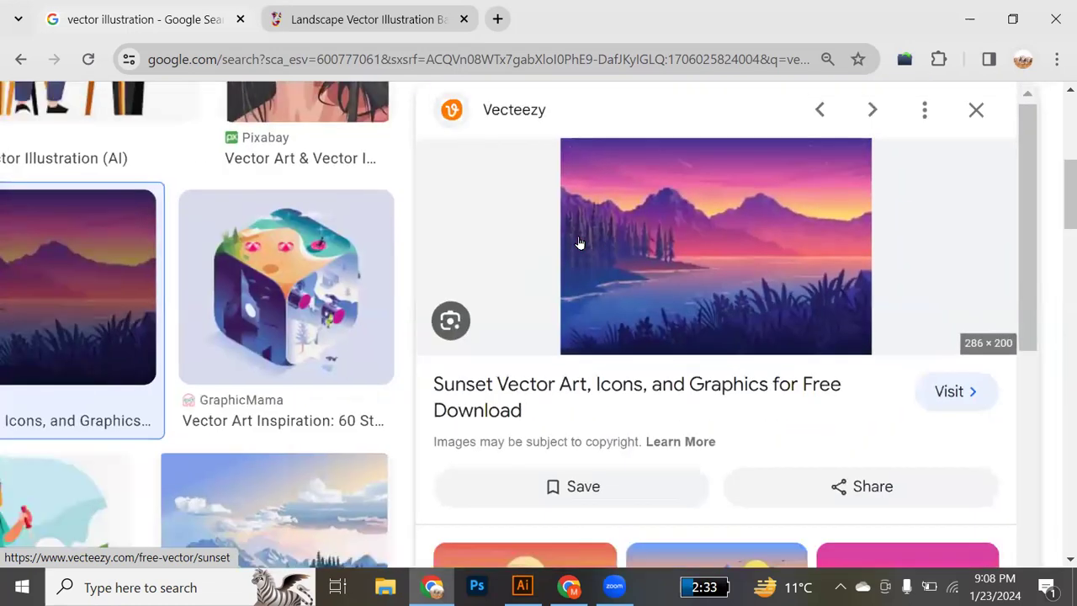
pyautogui.scroll(-3, 579, 243)
pyautogui.scroll(-2, 685, 462)
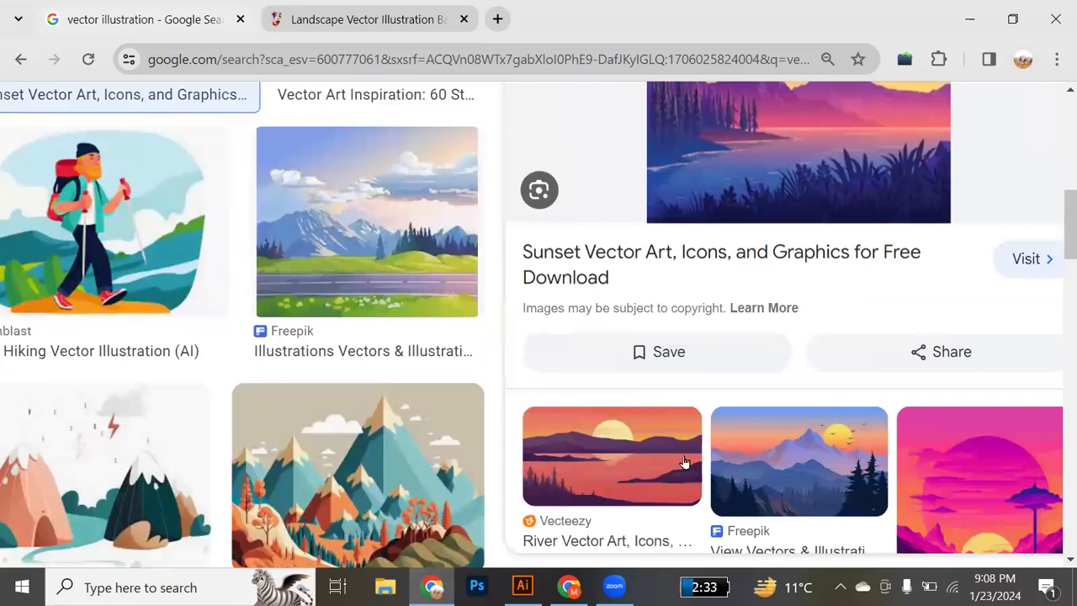
pyautogui.scroll(-1, 684, 462)
pyautogui.scroll(-1, 674, 434)
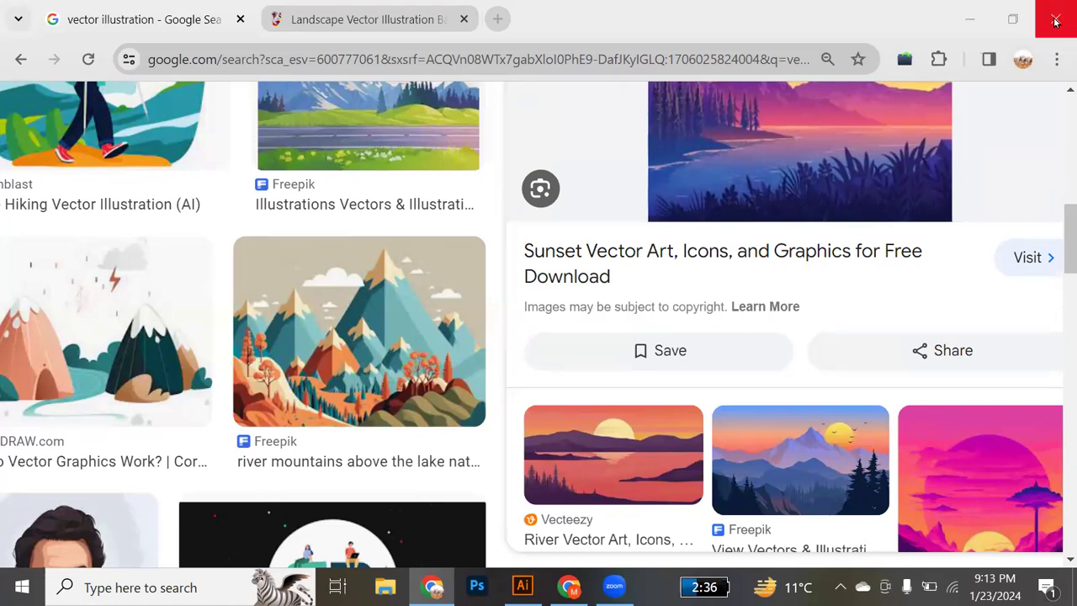
# - Search for "google fonts" in a new browser tab and open the fonts.google.com site
pyautogui.click(497, 20)
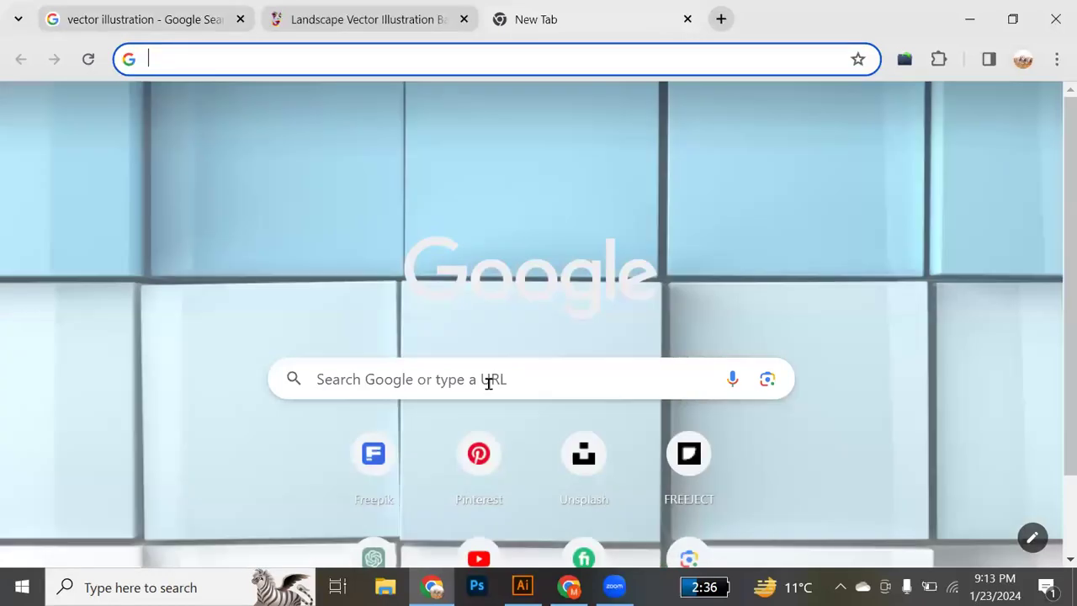
pyautogui.click(488, 383)
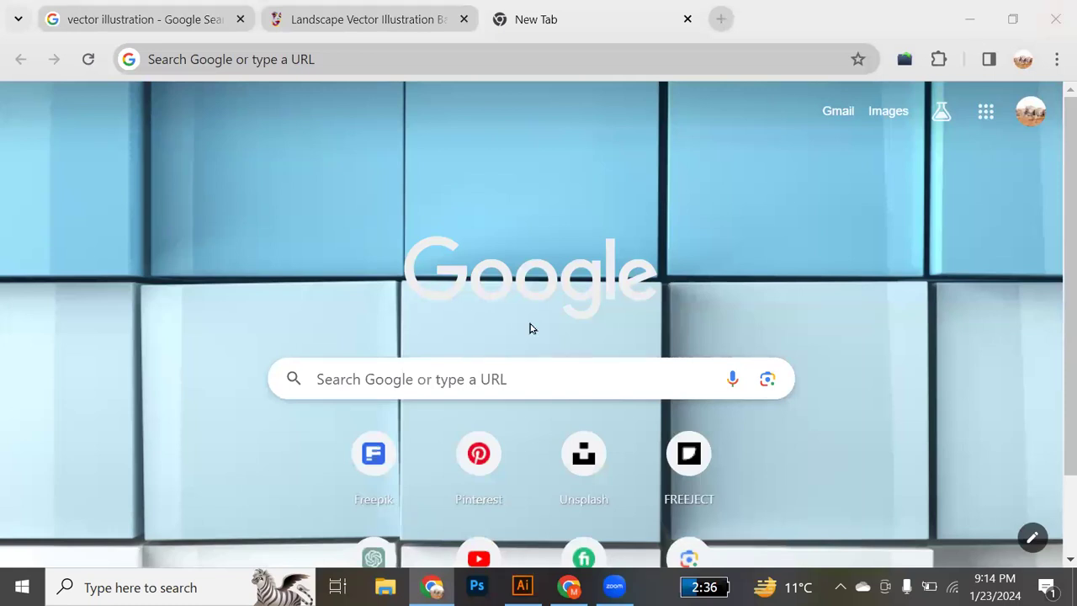
pyautogui.click(480, 381)
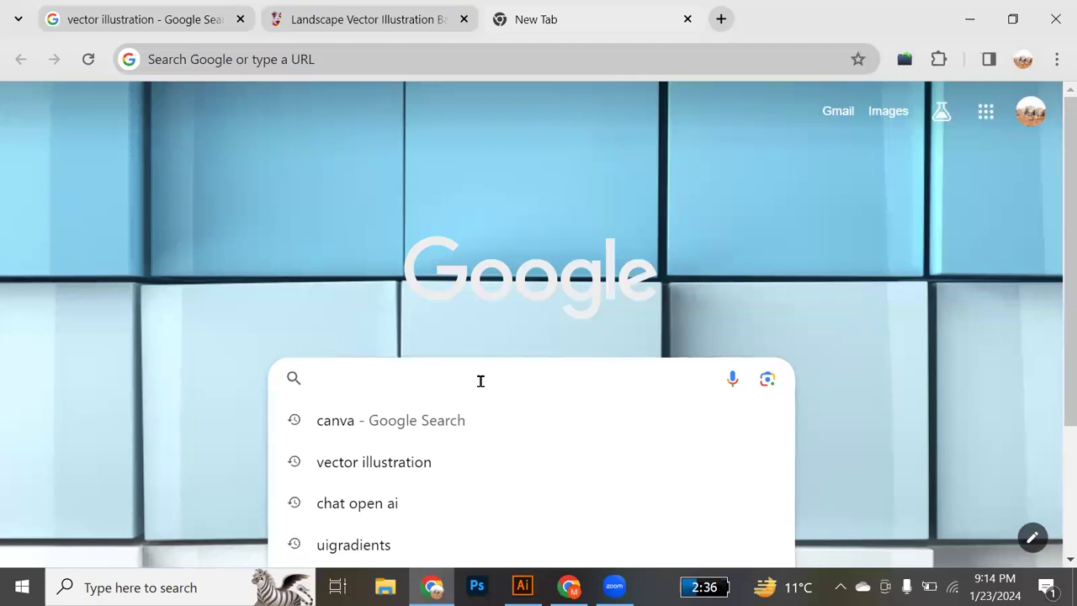
pyautogui.write('goo')
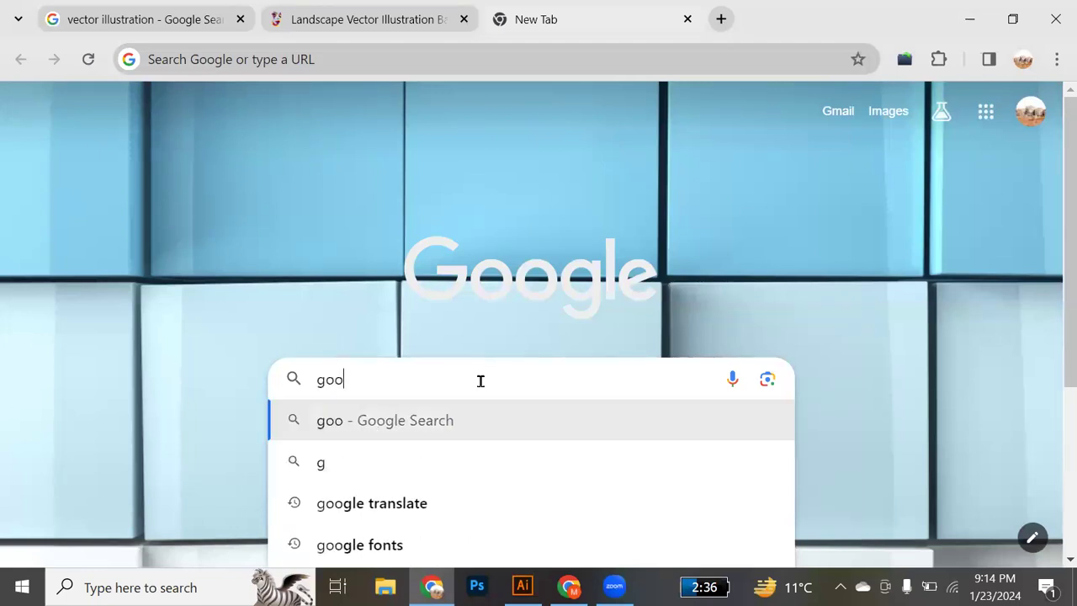
pyautogui.write('gle ')
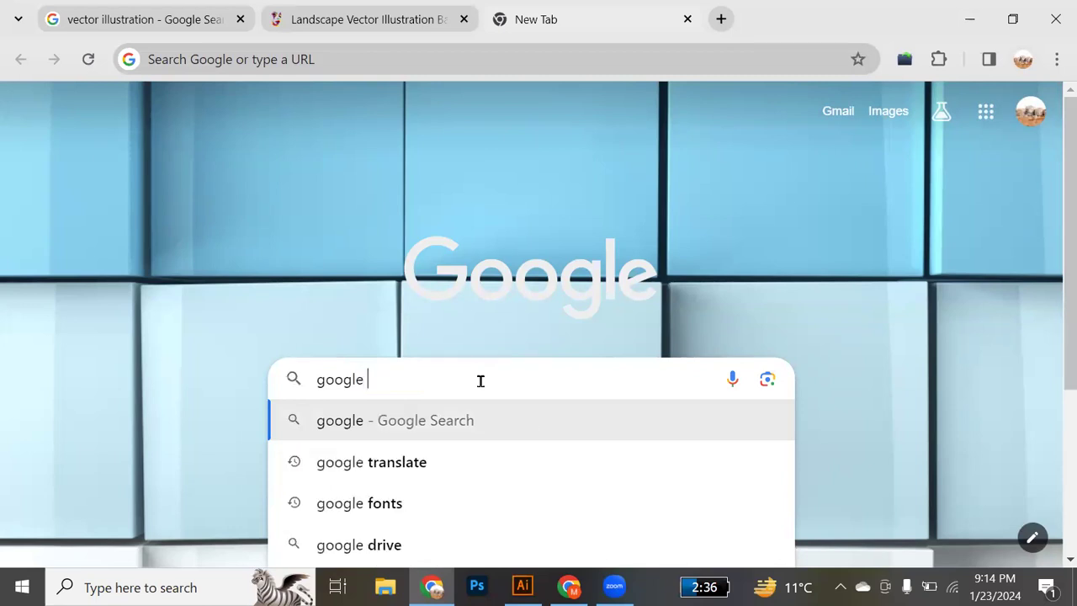
pyautogui.write('fonts')
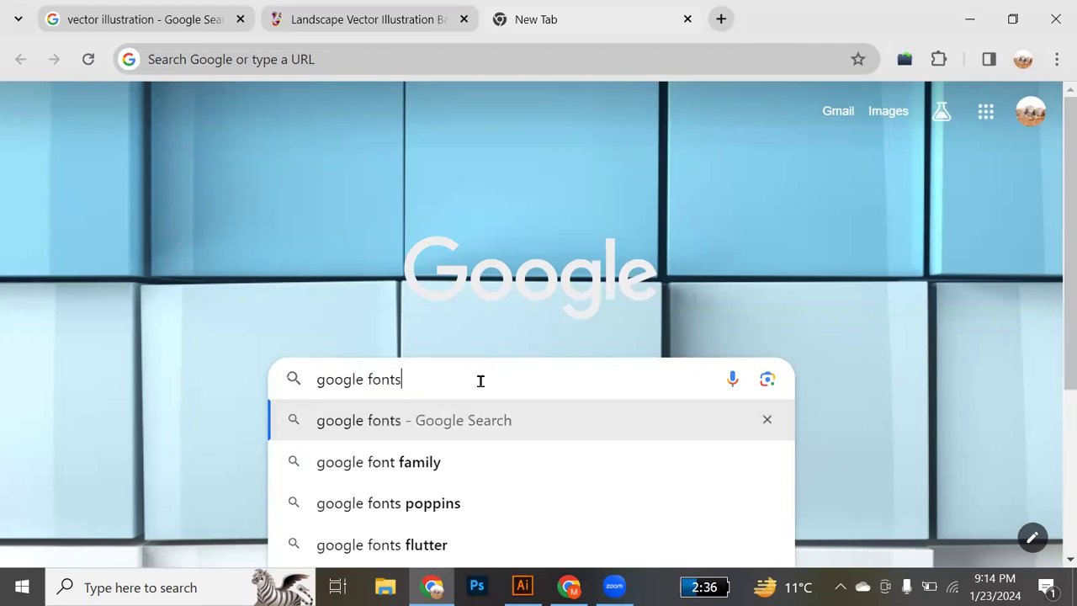
pyautogui.press('Return')
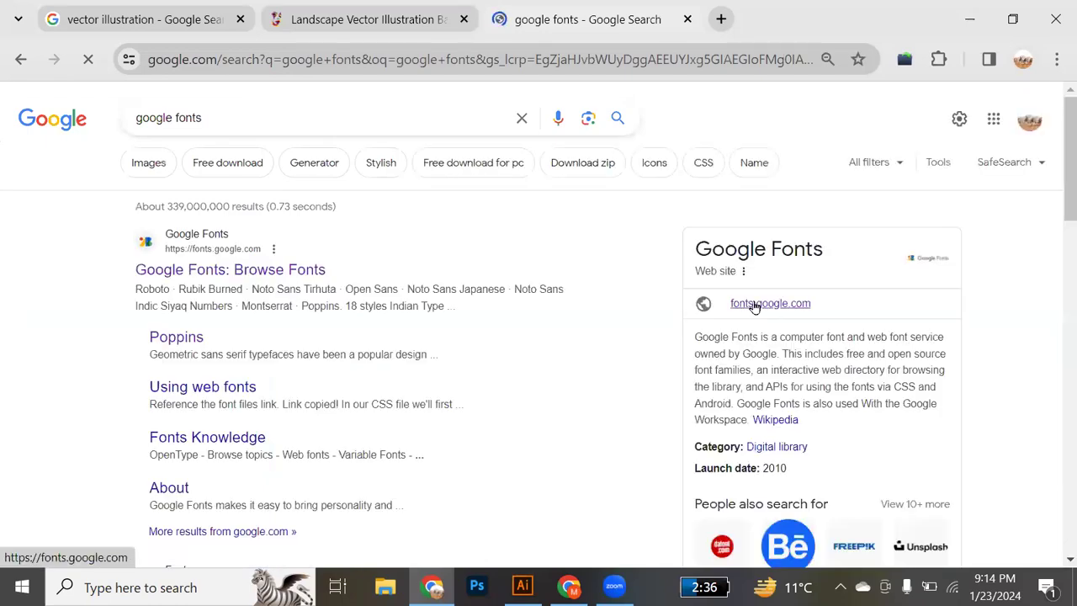
pyautogui.click(757, 305)
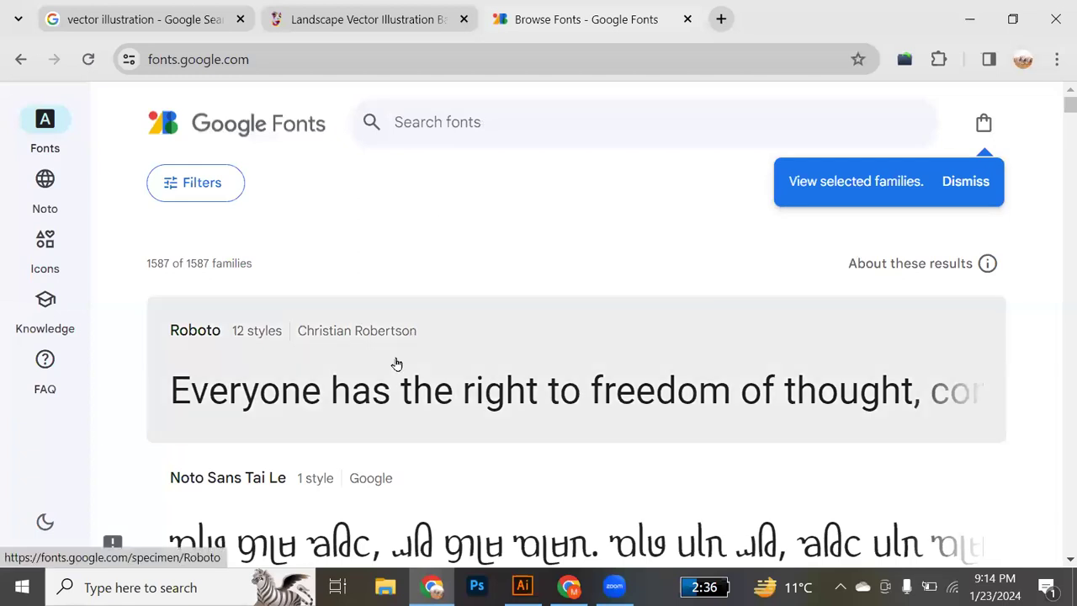
# - Browse the Google Fonts family list and compare the sample previews of the different typefaces
pyautogui.scroll(-1, 397, 364)
pyautogui.scroll(-1, 396, 364)
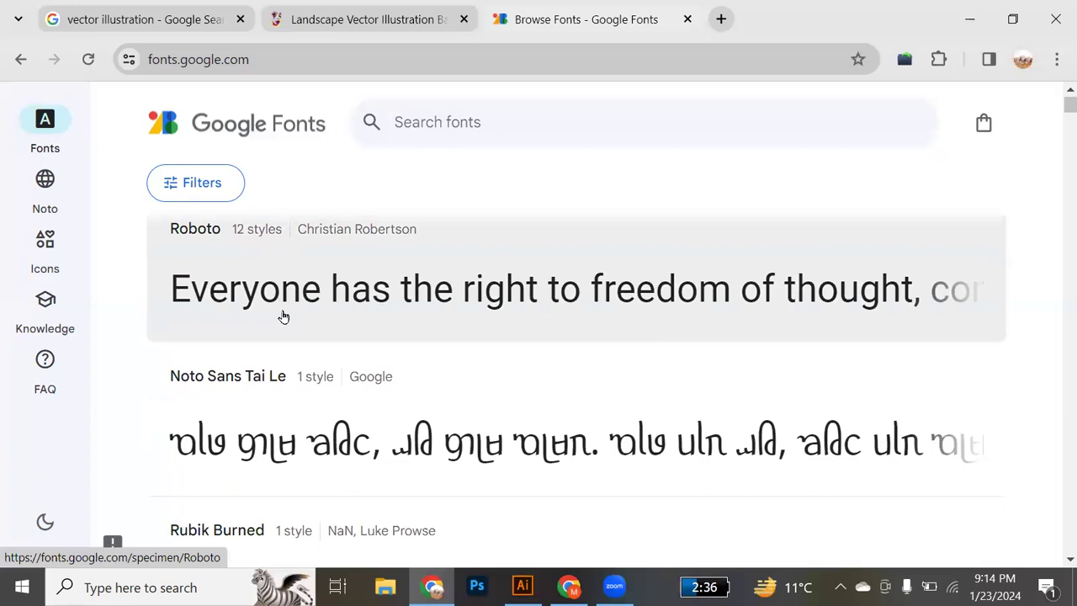
pyautogui.scroll(-3, 283, 316)
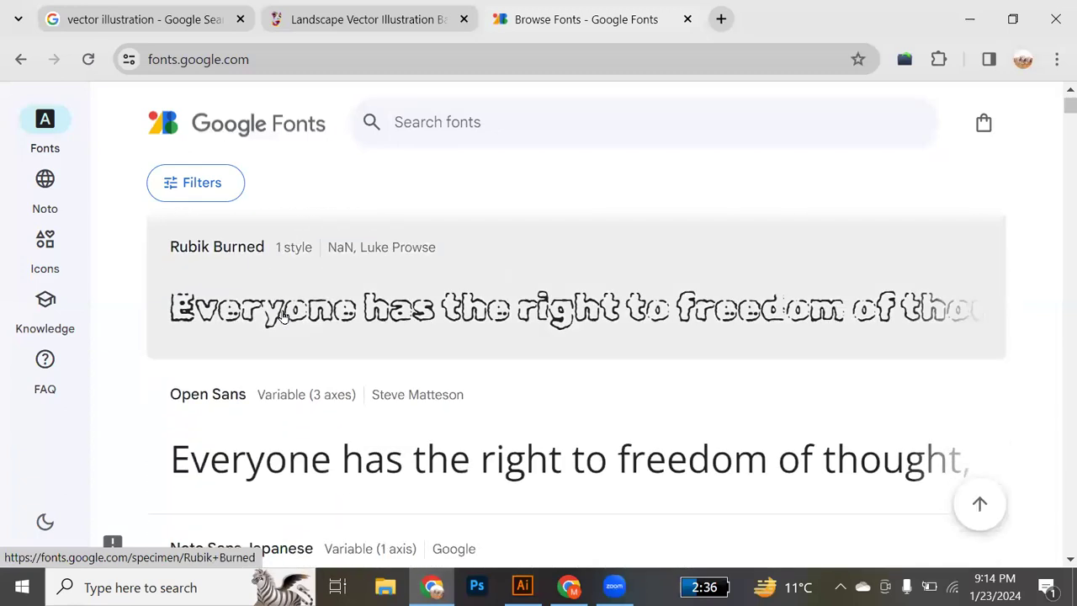
pyautogui.scroll(3, 283, 316)
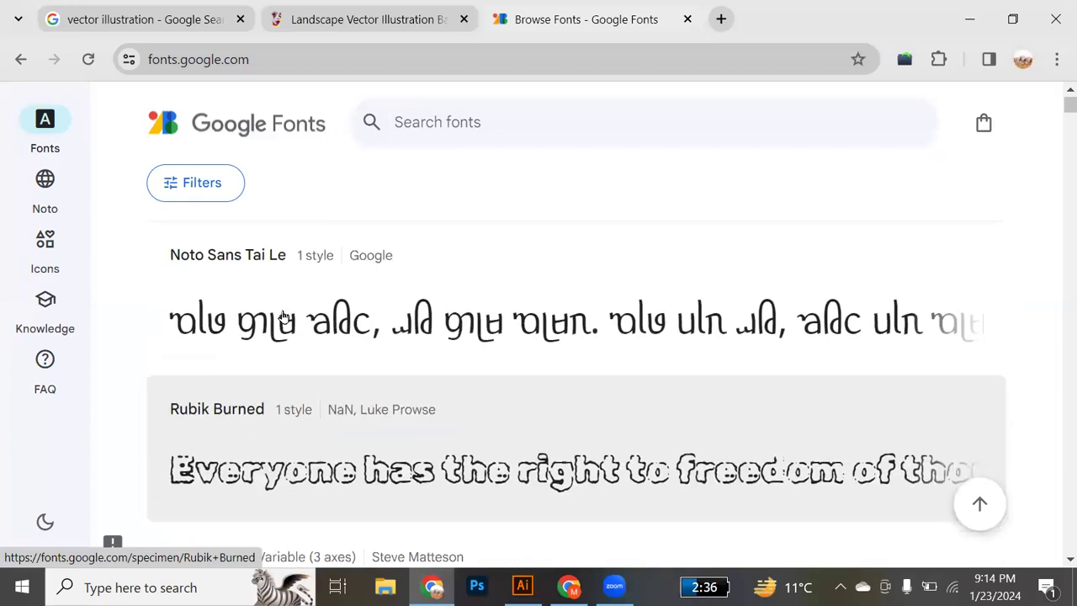
pyautogui.scroll(-3, 283, 317)
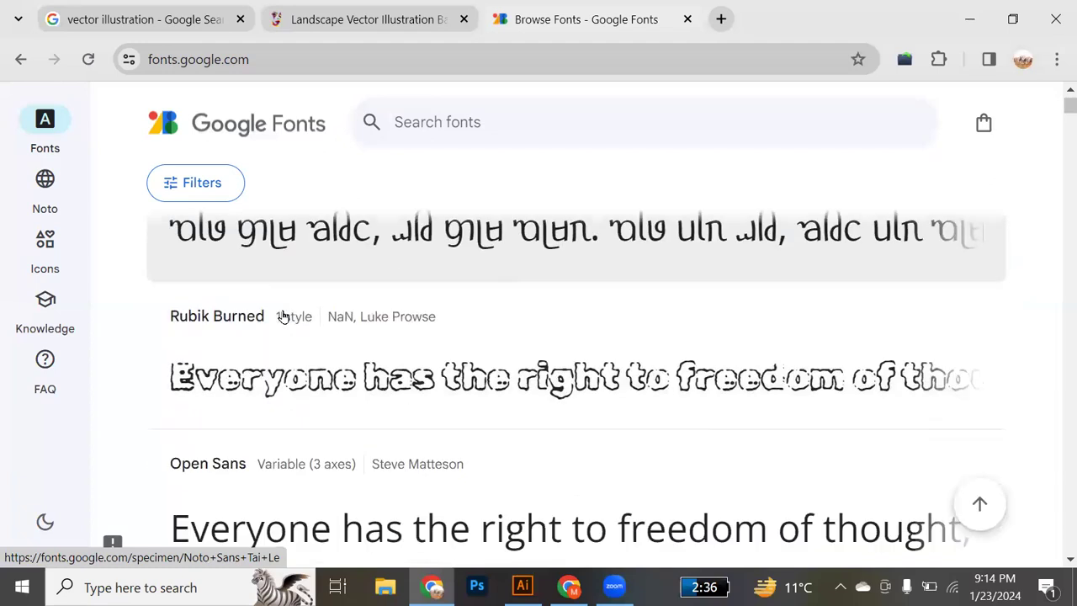
pyautogui.scroll(-3, 284, 316)
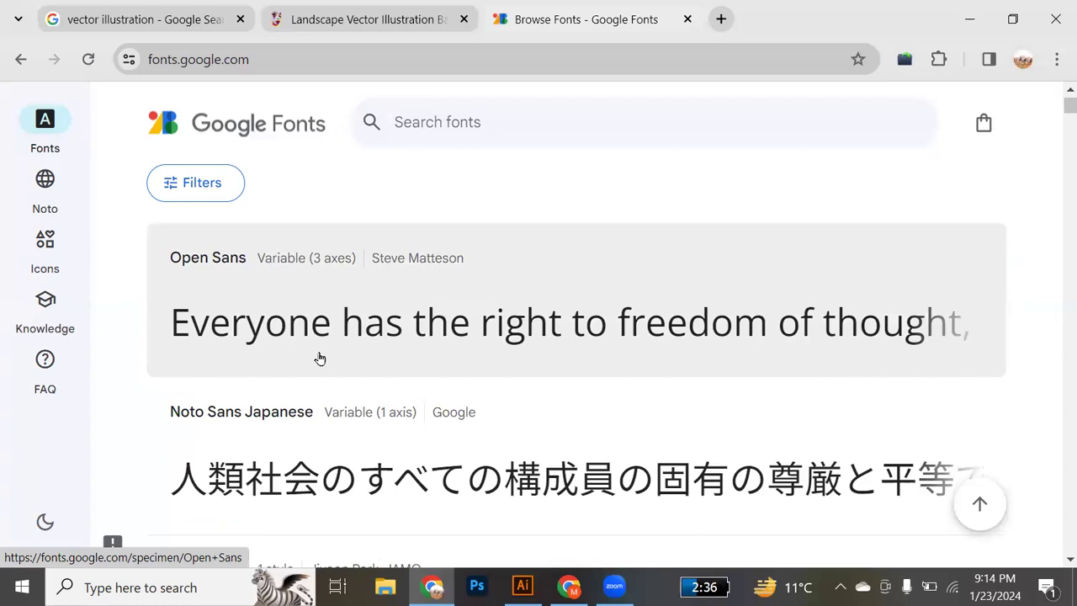
pyautogui.scroll(-1, 320, 359)
pyautogui.scroll(-3, 320, 358)
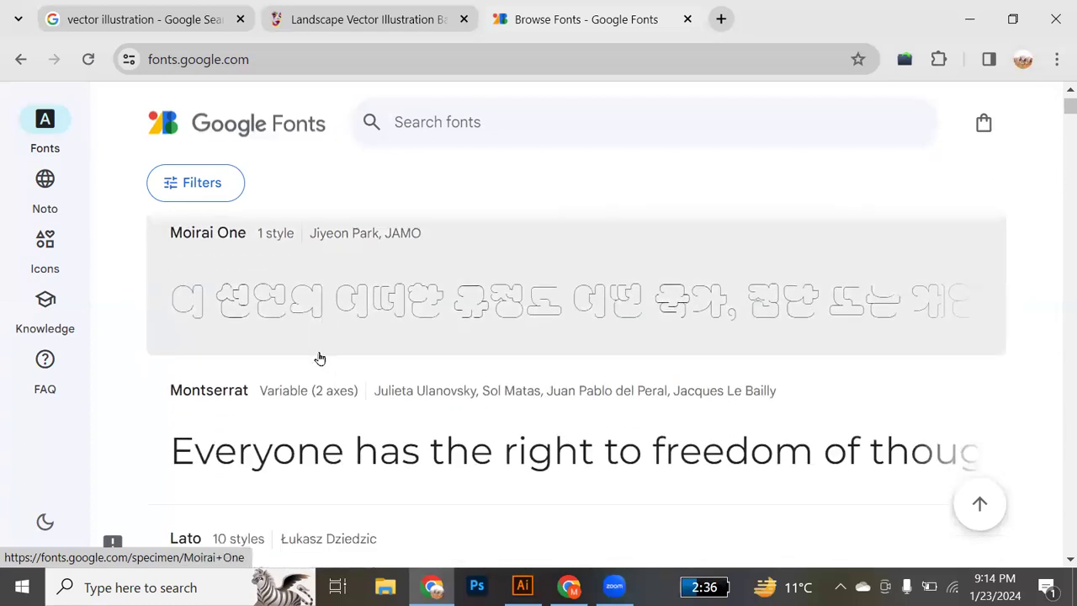
pyautogui.scroll(-2, 320, 358)
pyautogui.scroll(-5, 320, 358)
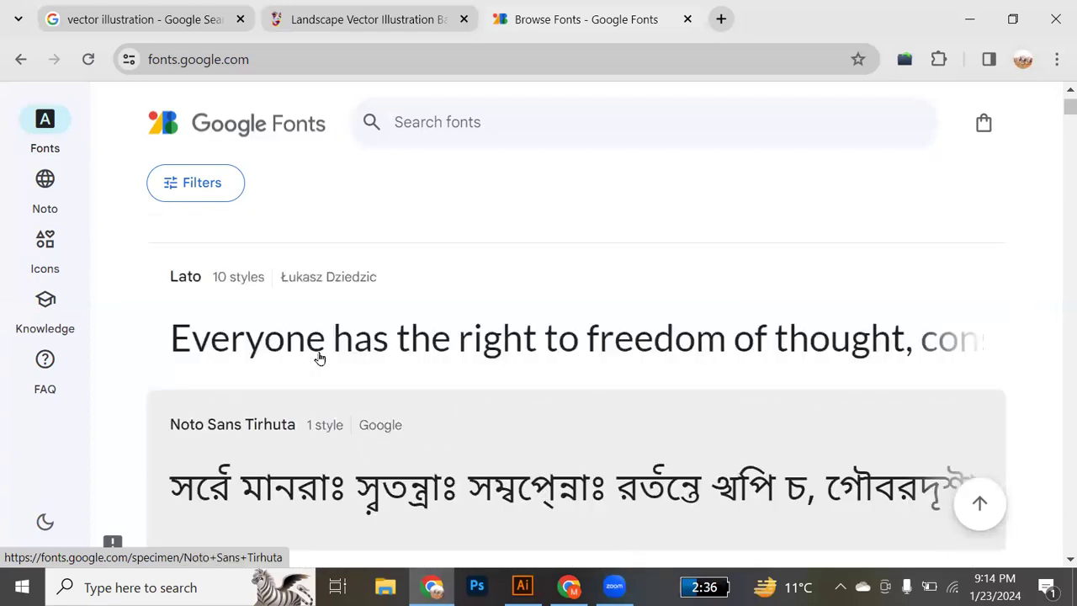
pyautogui.scroll(2, 312, 356)
# - Open the Roboto family's page and examine its styles from Thin 100 through Bold 700 Italic
pyautogui.click(228, 335)
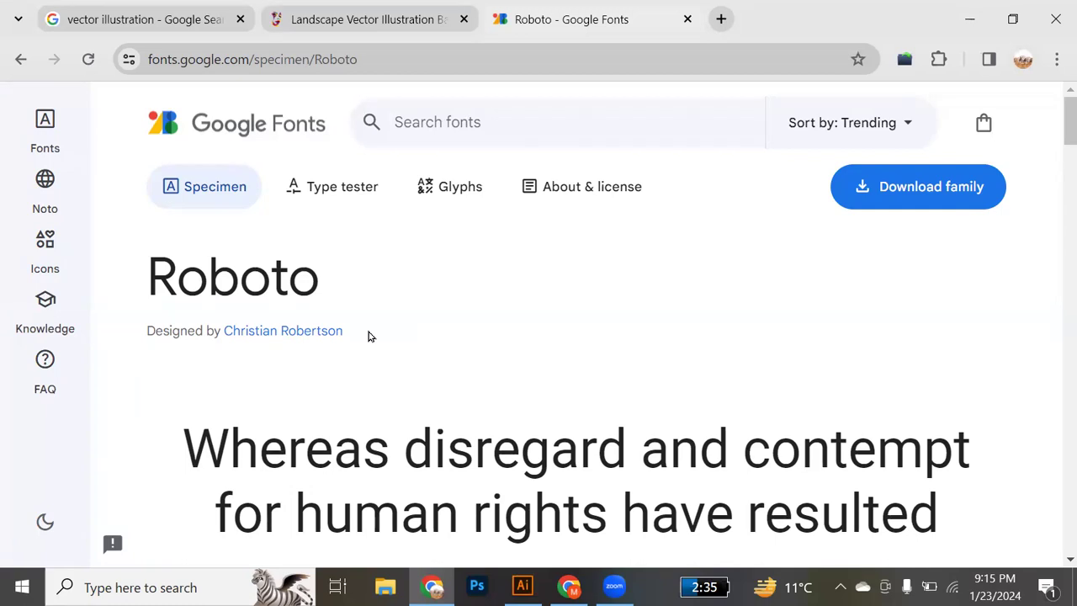
pyautogui.scroll(-2, 368, 332)
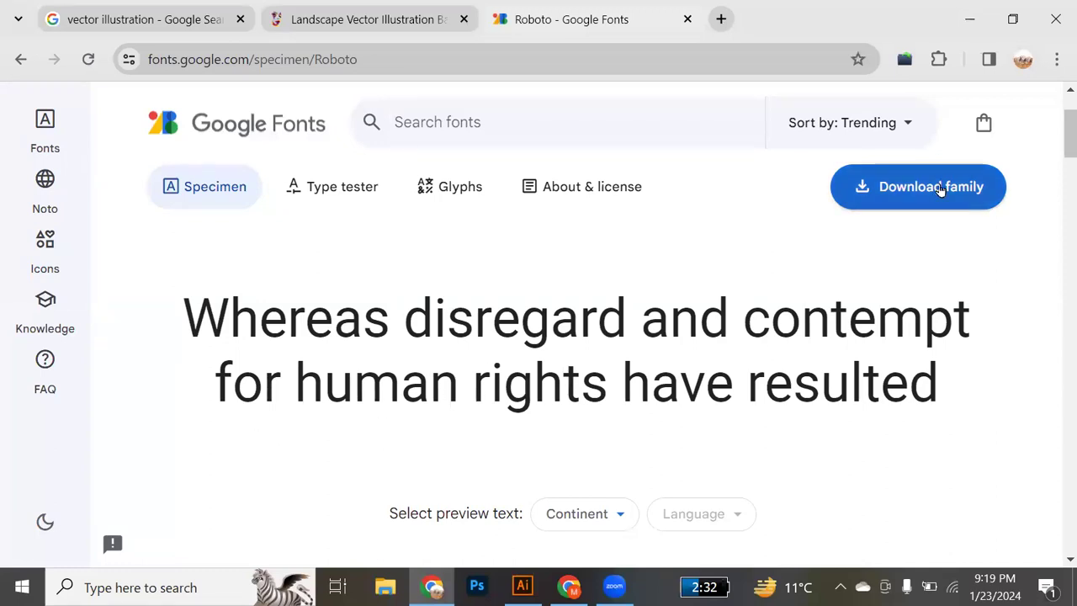
pyautogui.scroll(-1, 671, 180)
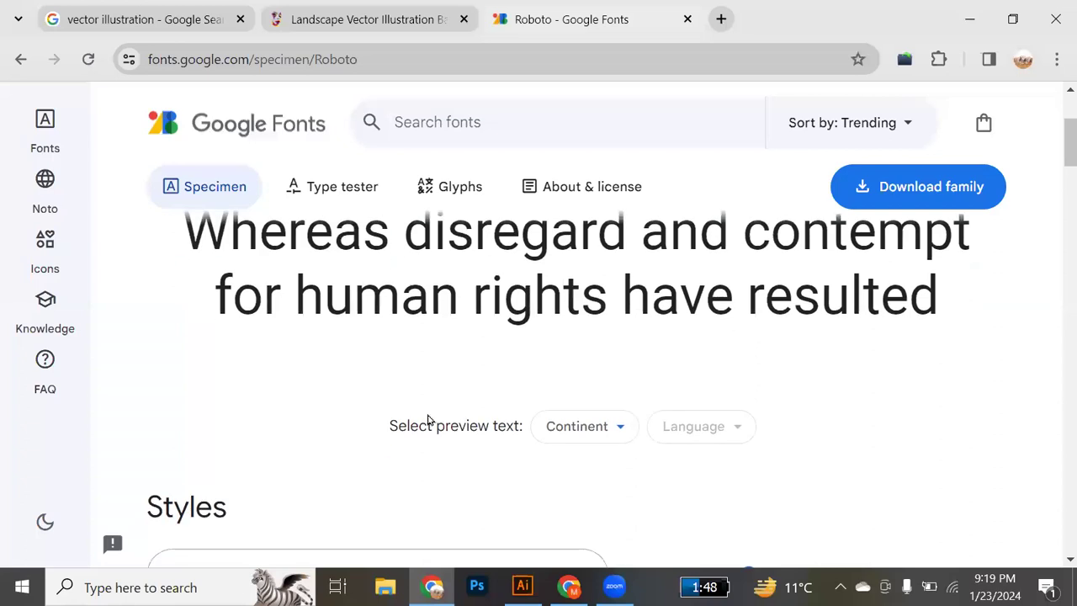
pyautogui.scroll(-6, 427, 419)
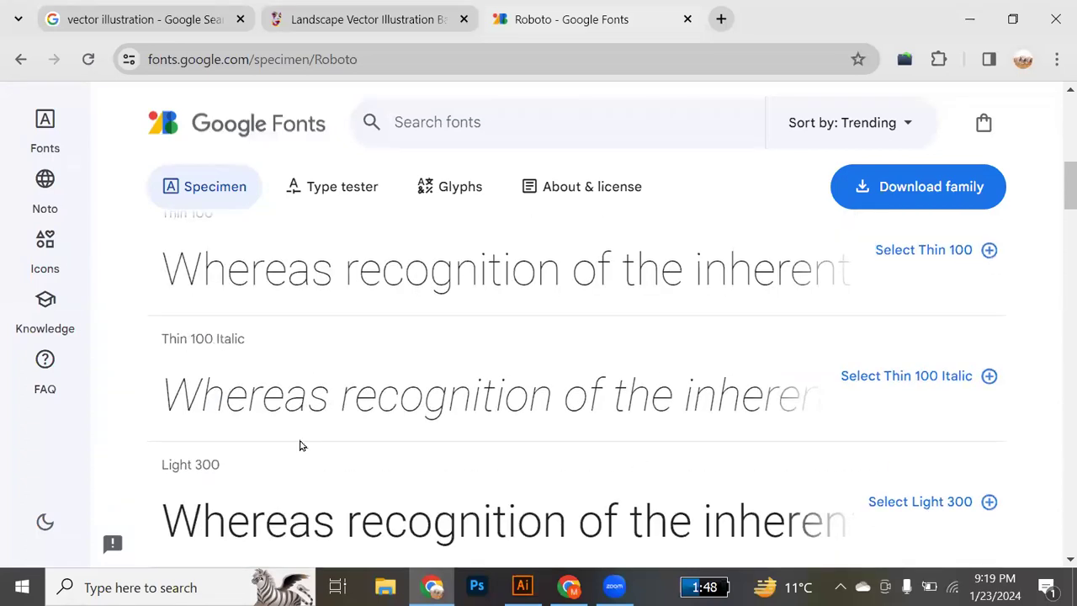
pyautogui.scroll(-6, 300, 445)
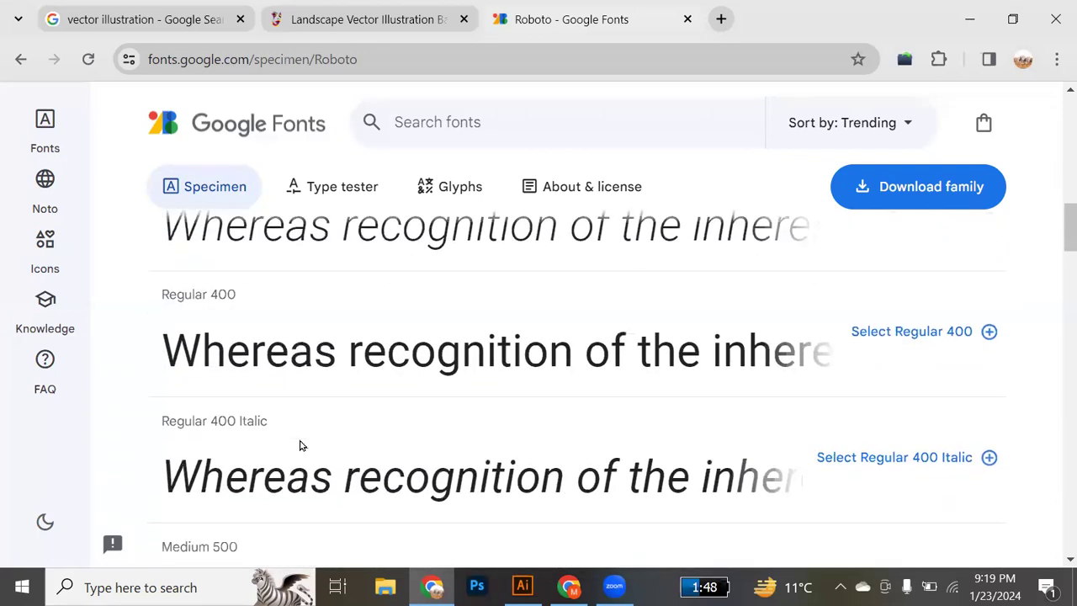
pyautogui.scroll(-5, 300, 445)
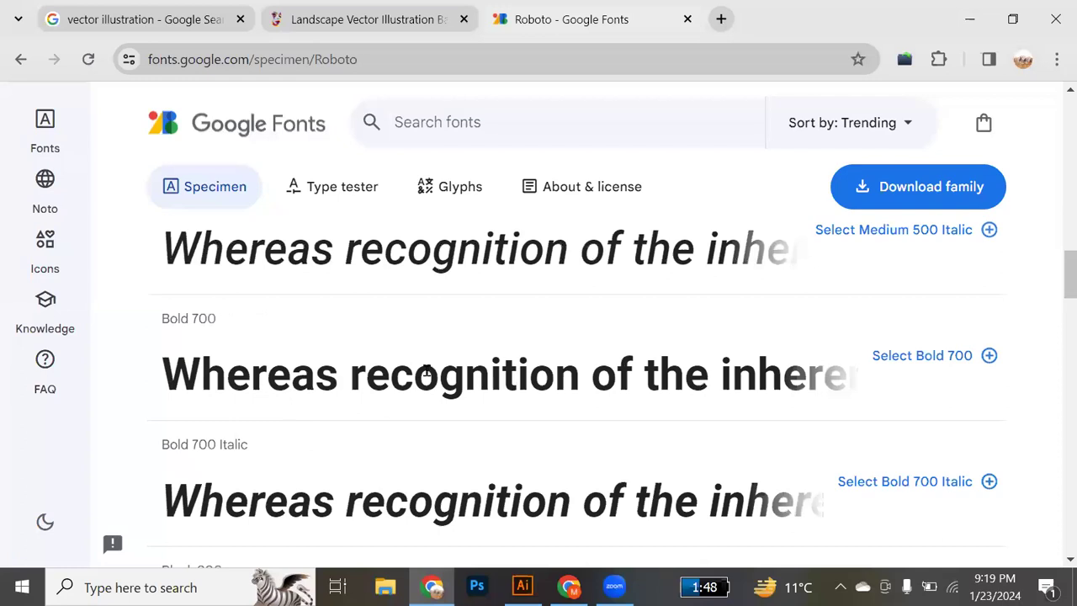
pyautogui.scroll(5, 740, 291)
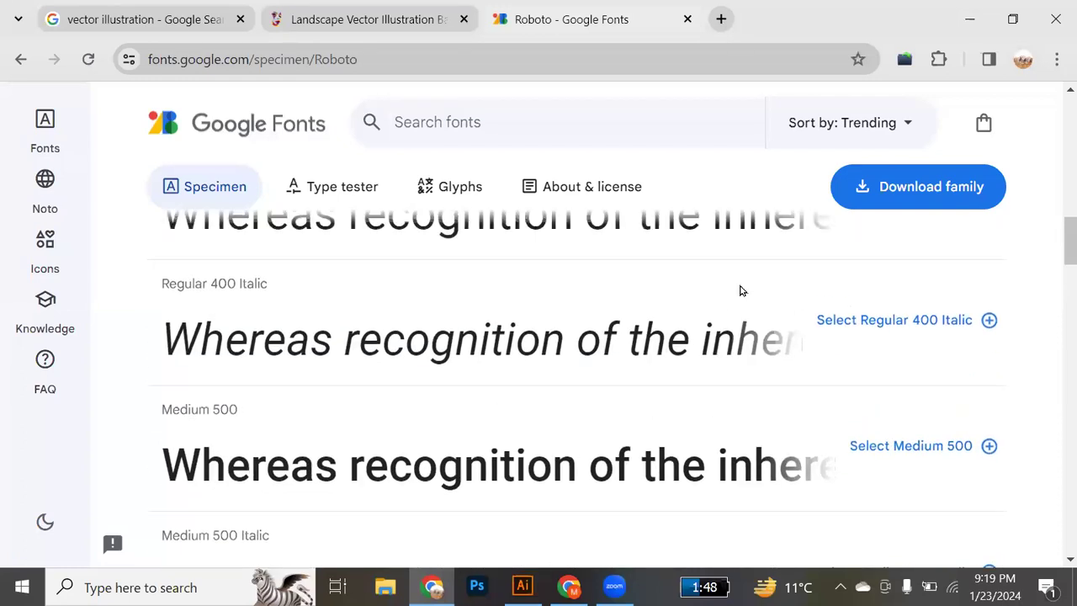
pyautogui.scroll(10, 739, 286)
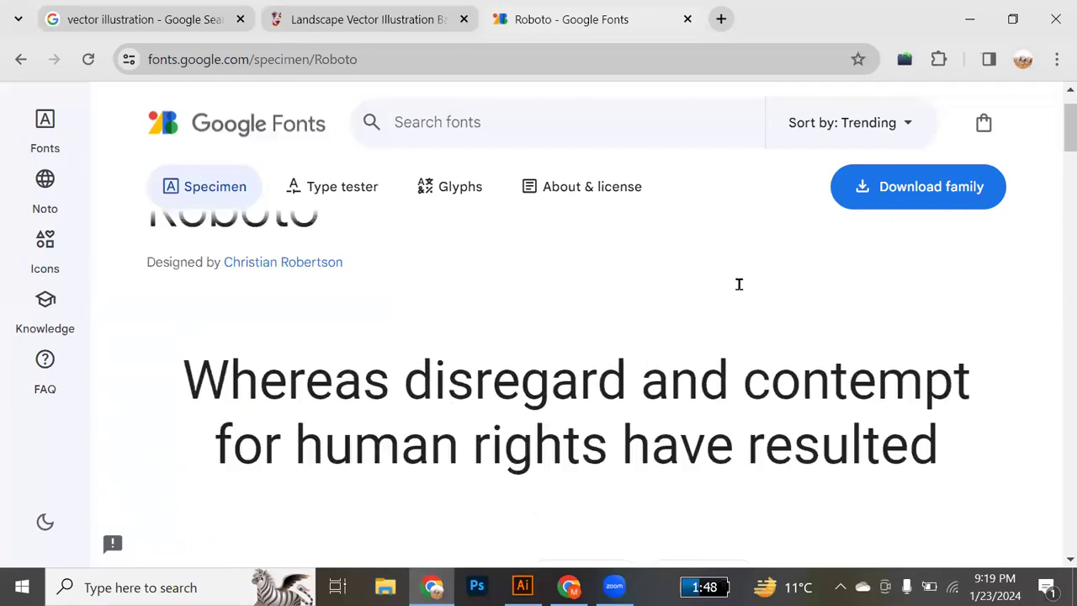
# - Download the whole Roboto font family and open the downloaded Roboto (1).zip archive
pyautogui.moveTo(156, 283); pyautogui.dragTo(320, 290)
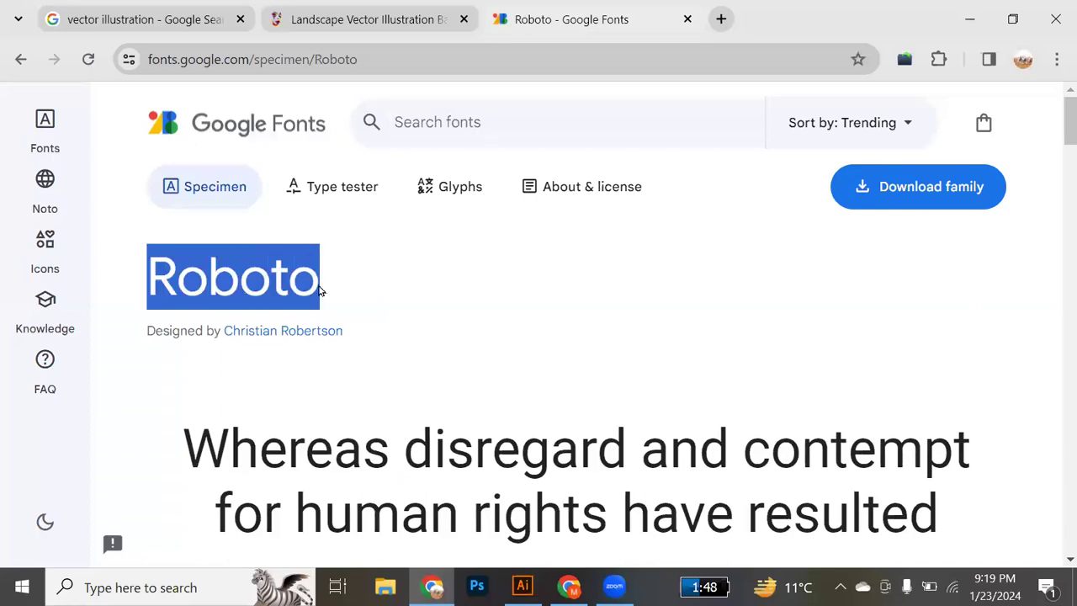
pyautogui.click(883, 190)
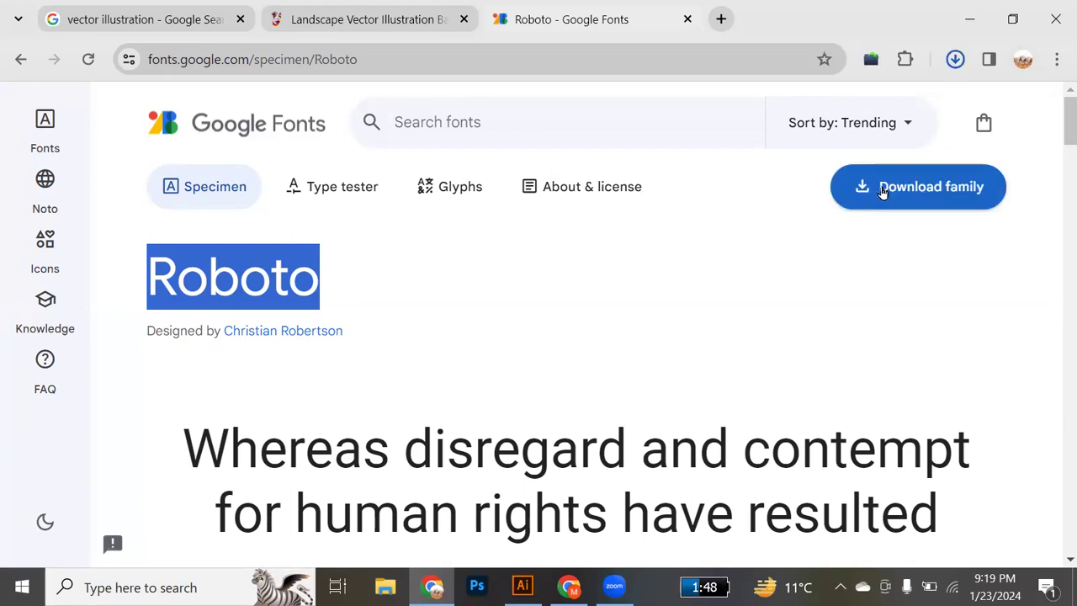
pyautogui.click(947, 65)
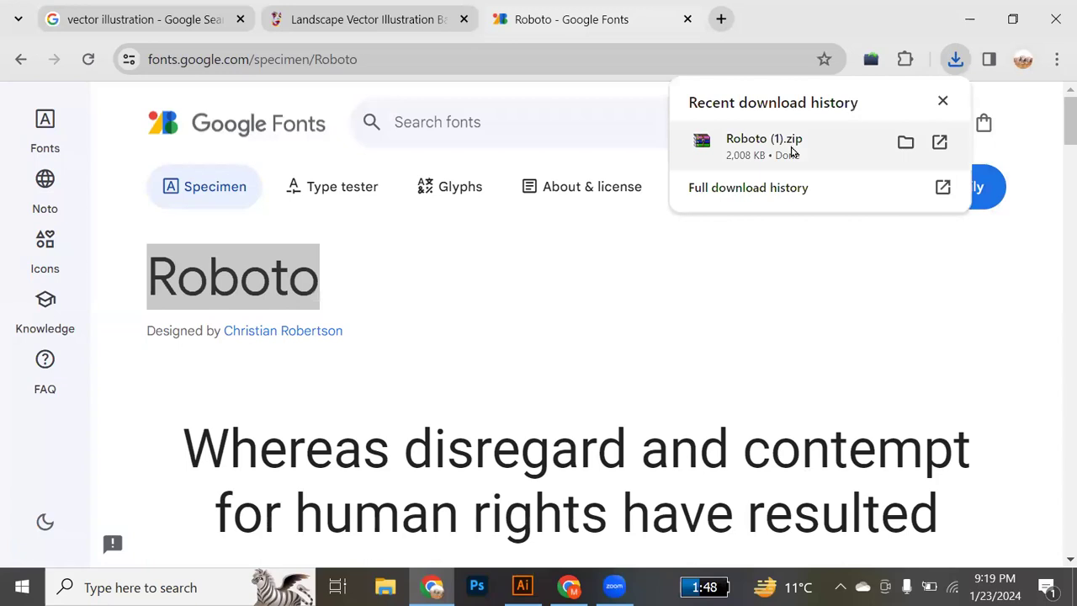
pyautogui.click(940, 140)
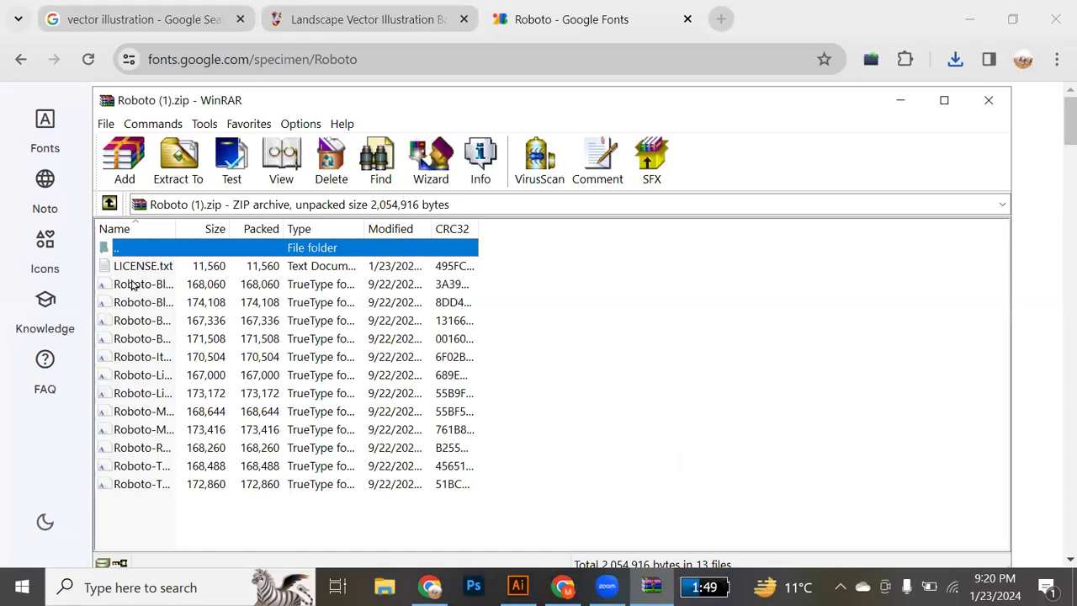
# - Install the Roboto Medium Italic font from the archive and close its font preview
pyautogui.doubleClick(157, 431)
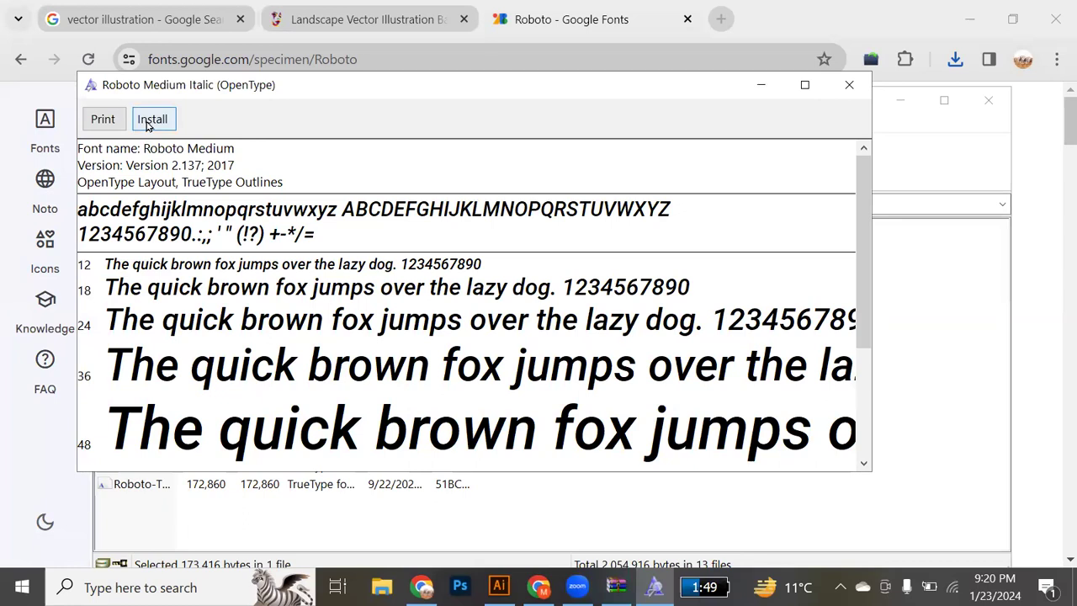
pyautogui.click(147, 124)
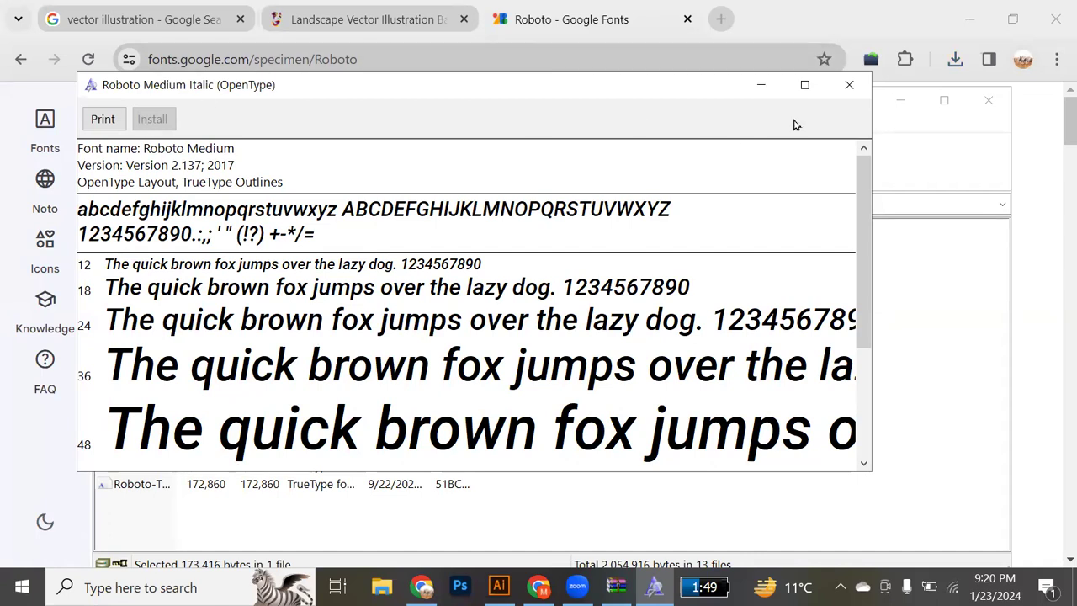
pyautogui.click(848, 85)
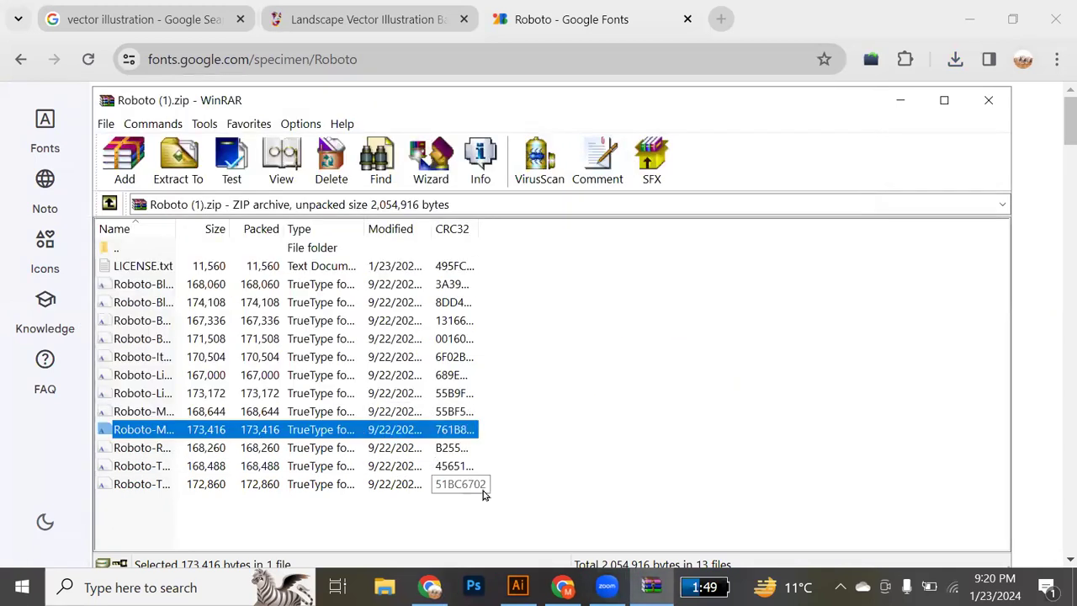
# - Switch to Illustrator and create a new 1080 x 1080 pt document in RGB colour mode
pyautogui.click(518, 588)
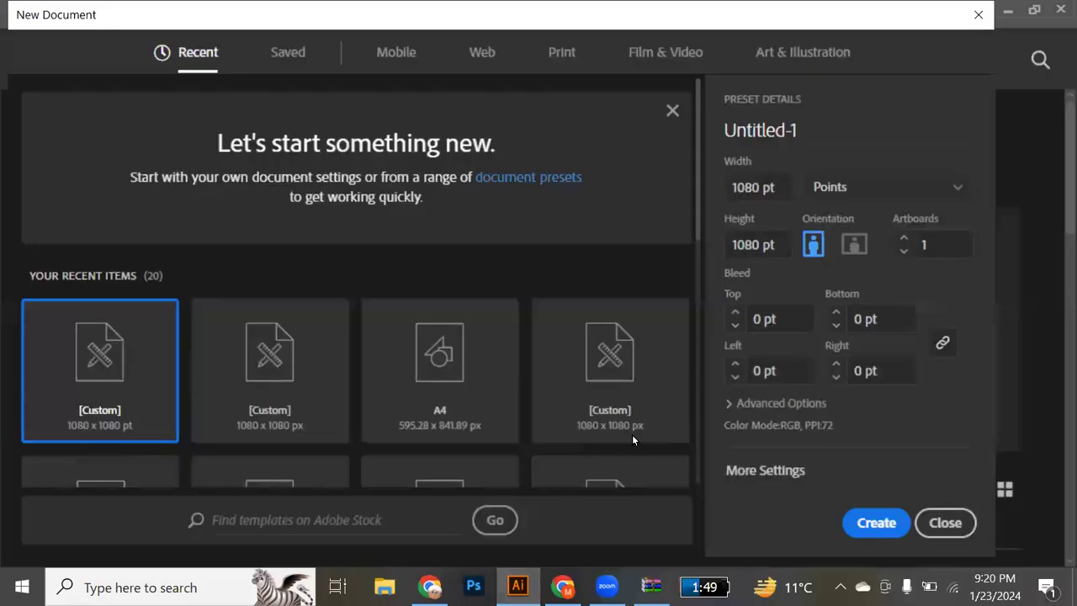
pyautogui.press('Escape')
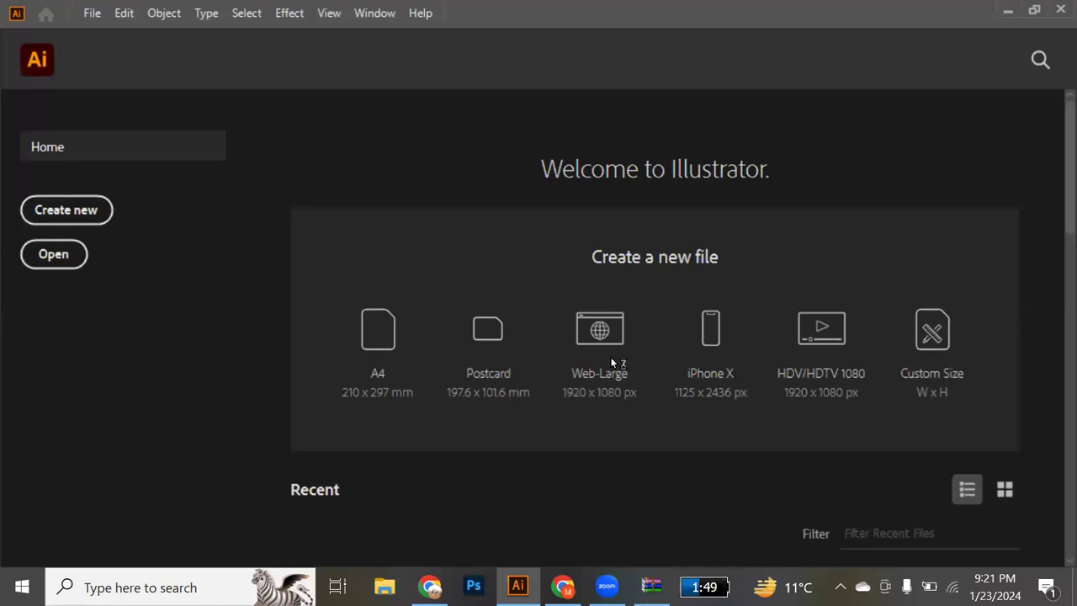
pyautogui.click(612, 363)
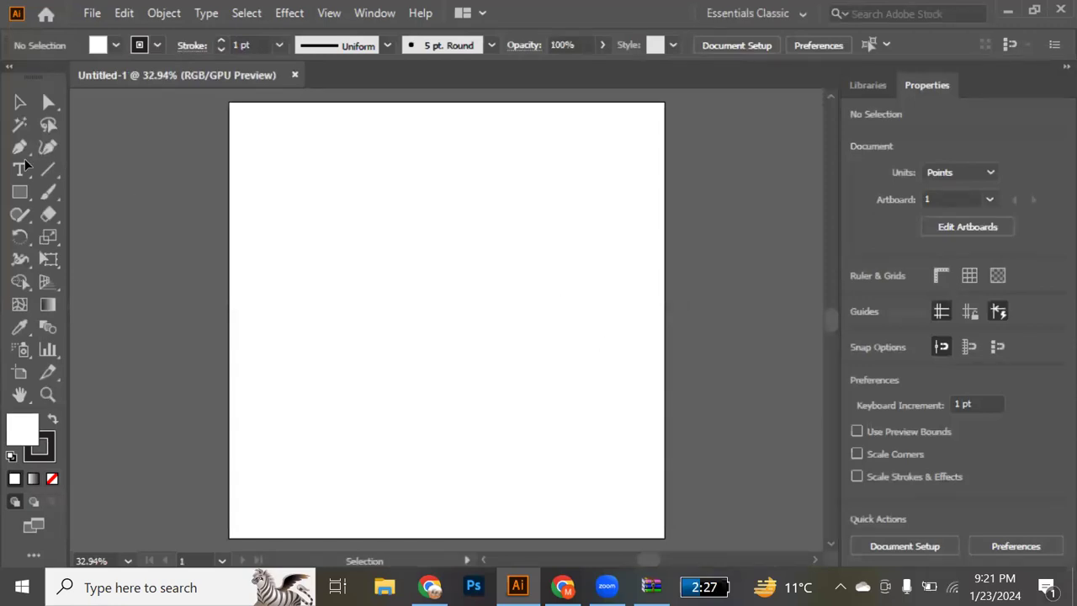
# - Place a line of Lorem ipsum placeholder text in the artboard's upper area and set its font size to 72 pt
pyautogui.click(23, 169)
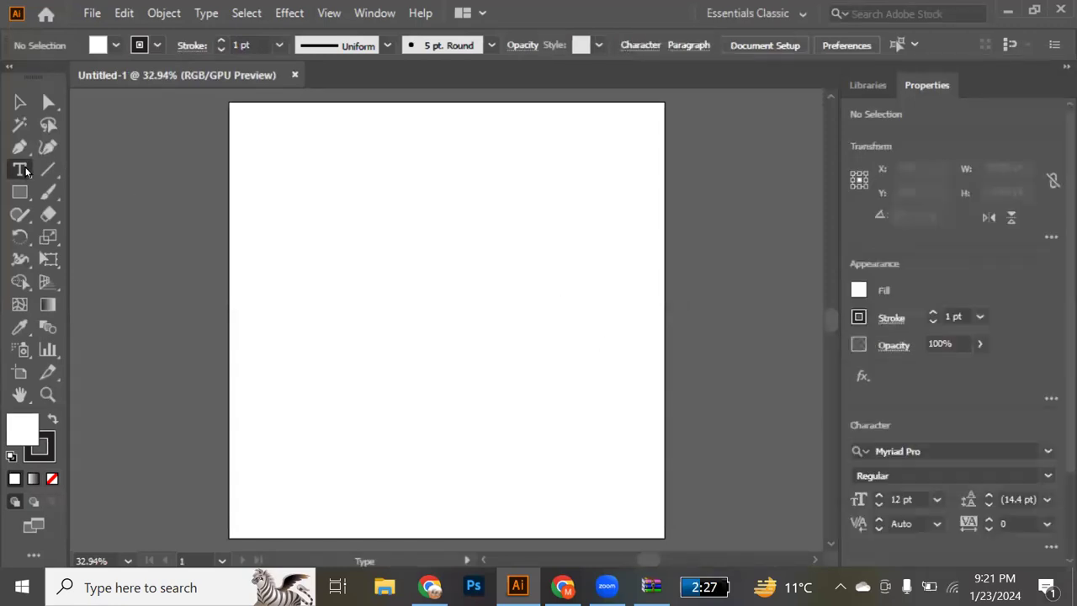
pyautogui.click(389, 223)
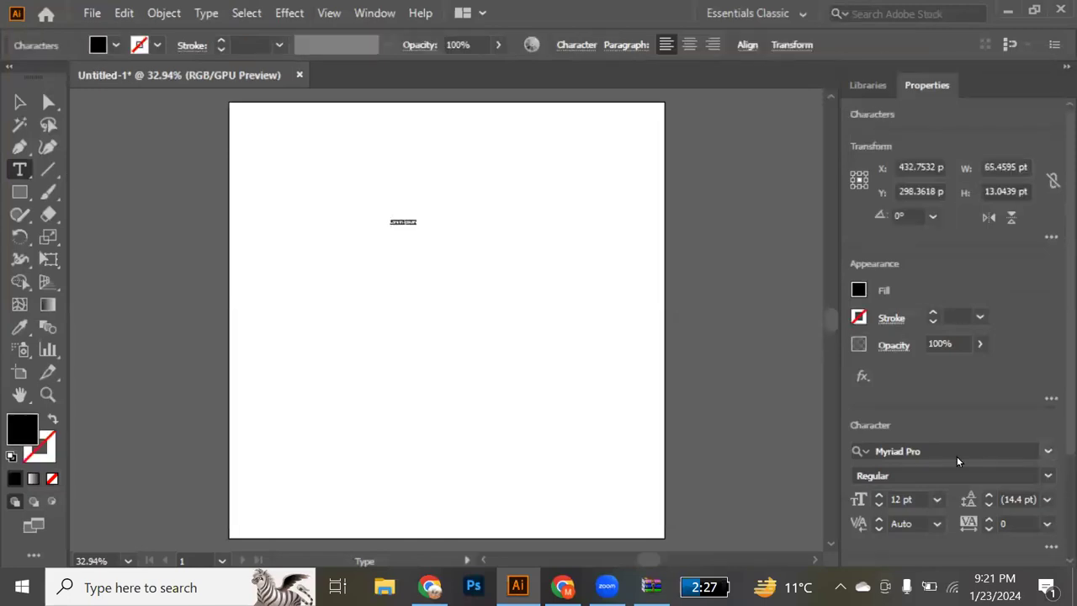
pyautogui.click(937, 499)
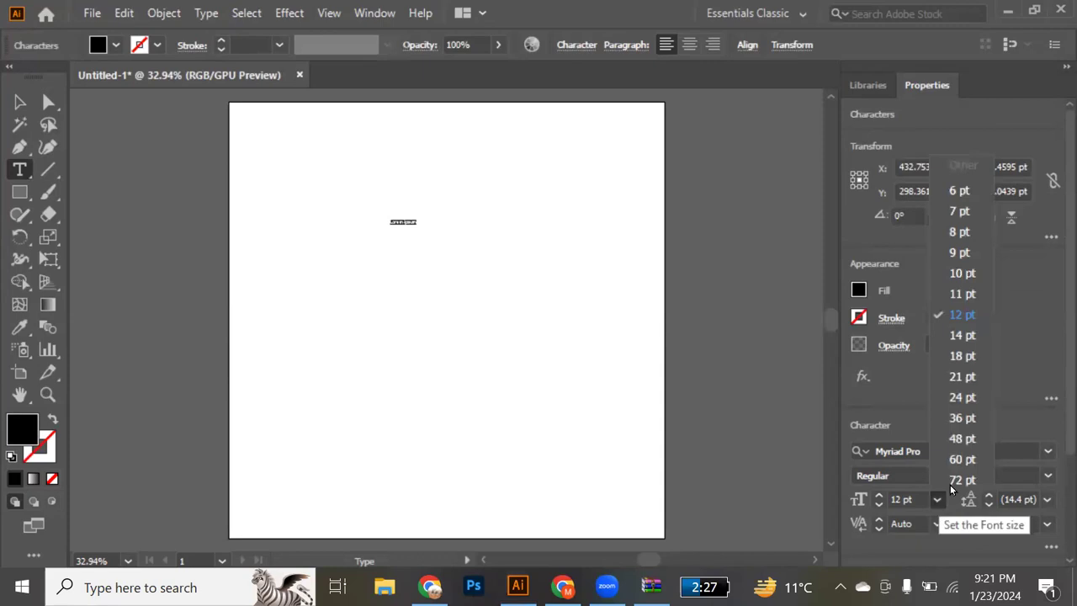
pyautogui.click(955, 478)
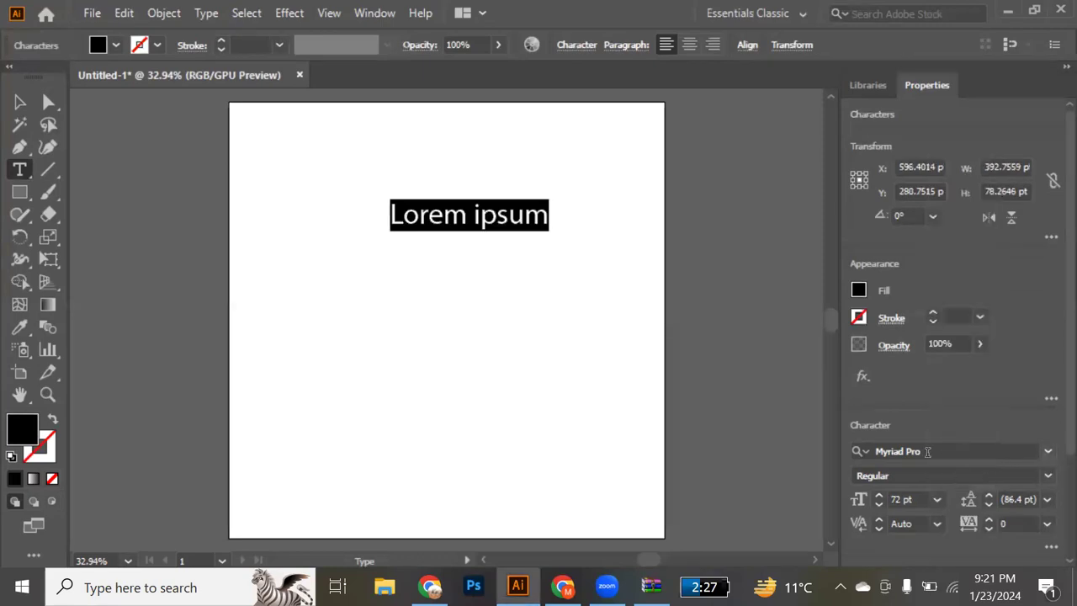
# - Search the font list for Roboto and preview the available Roboto italic styles on the placeholder text
pyautogui.click(927, 452)
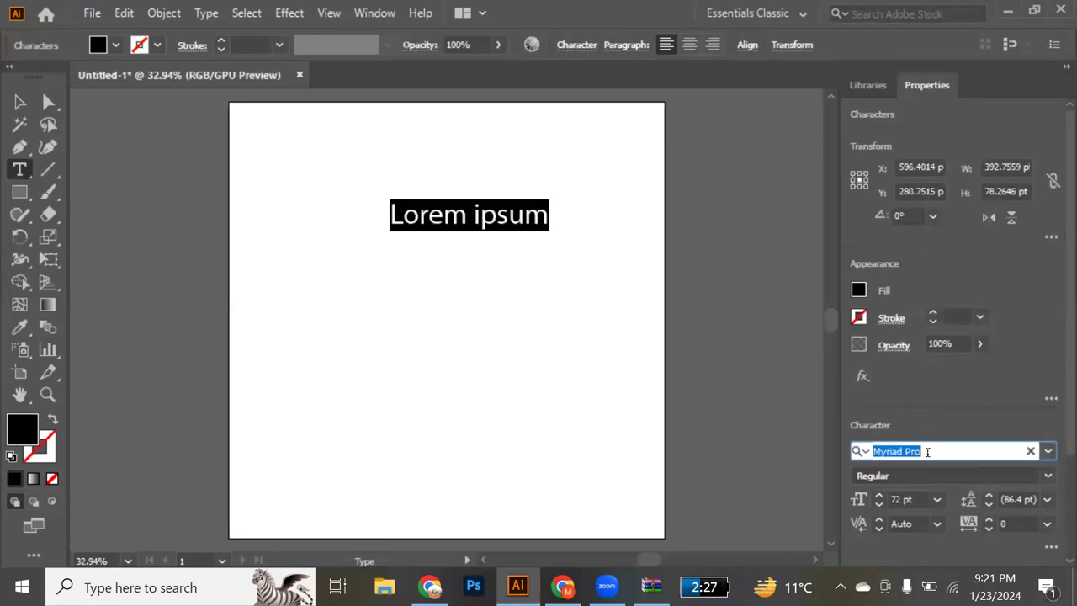
pyautogui.write('Roboto')
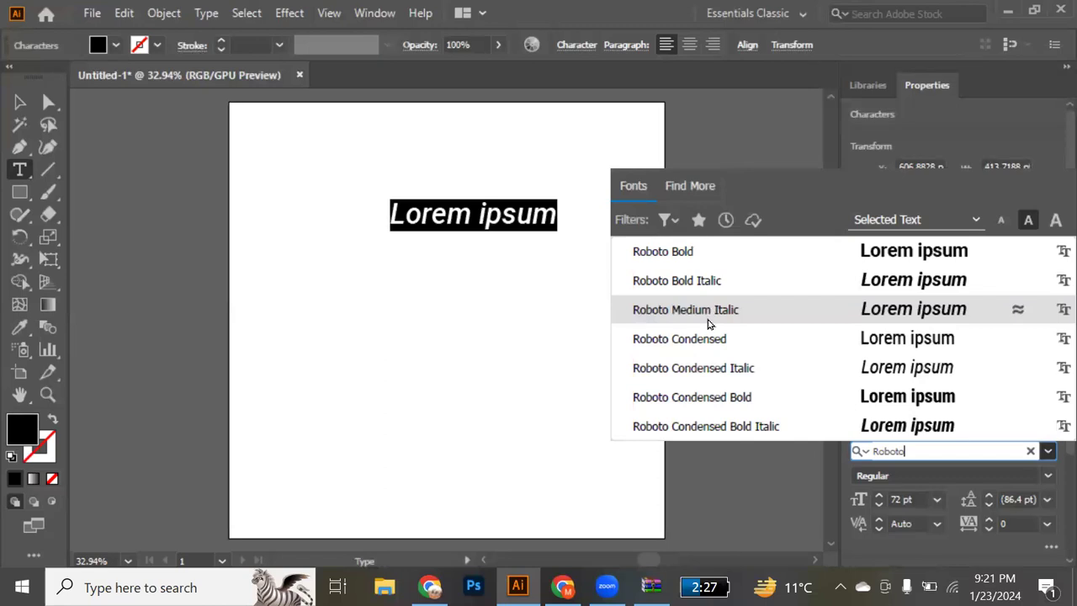
pyautogui.press('Down')
pyautogui.press('Down')
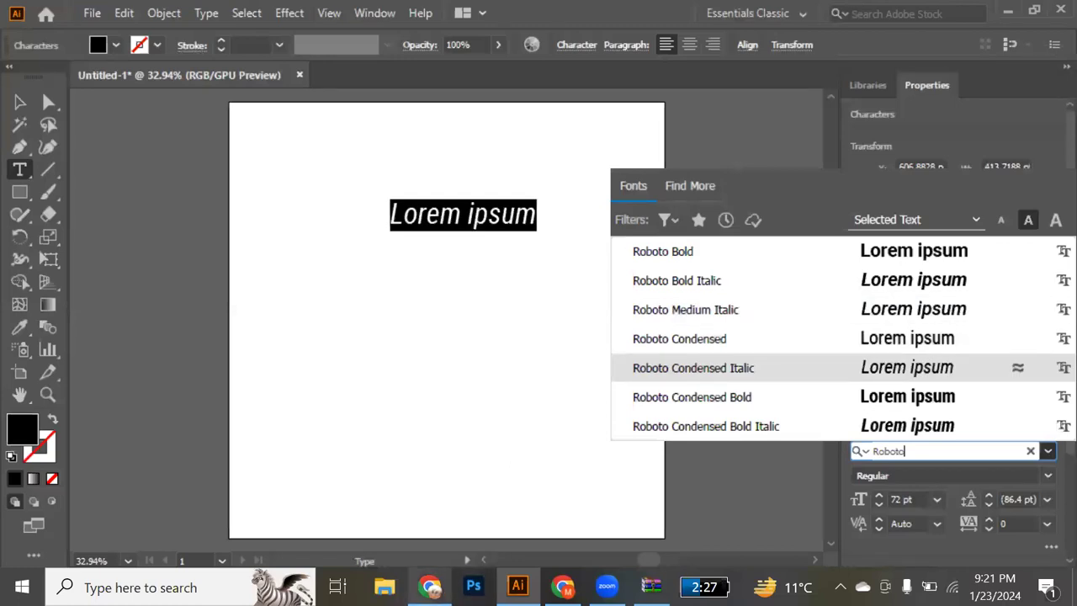
# - Switch to the Roboto (1).zip archive in WinRAR and install the regular Roboto font from it
pyautogui.moveTo(430, 587)
pyautogui.click(651, 586)
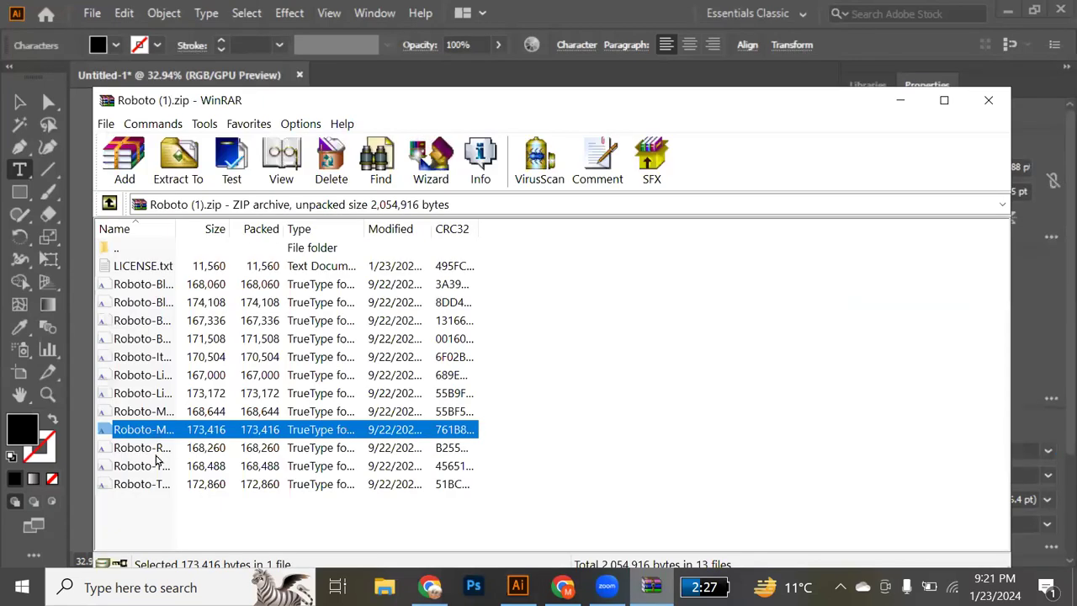
pyautogui.moveTo(155, 455); pyautogui.dragTo(158, 458)
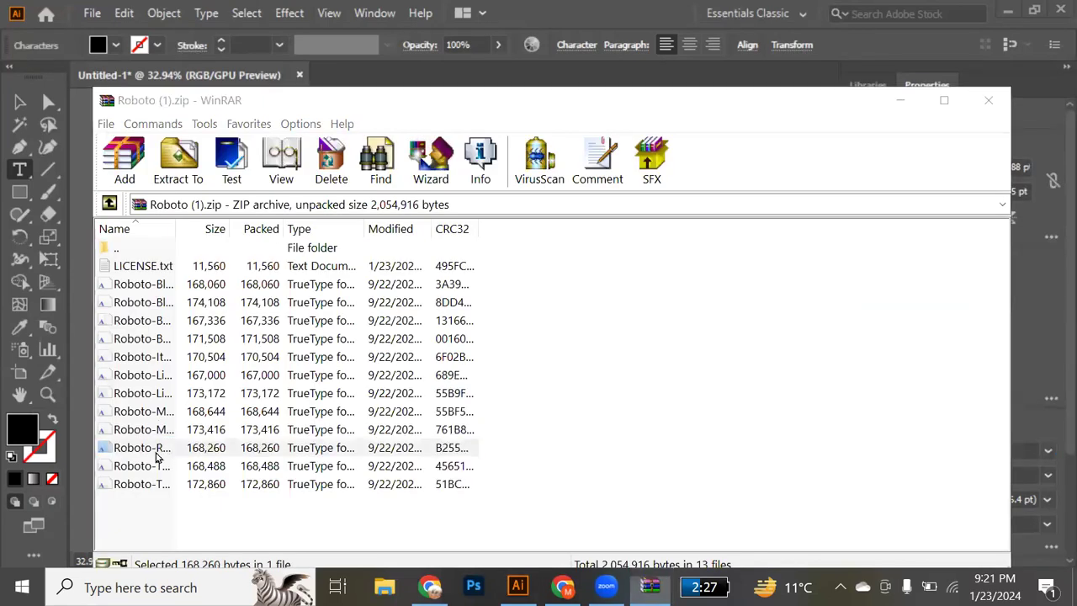
pyautogui.doubleClick(156, 457)
pyautogui.click(208, 168)
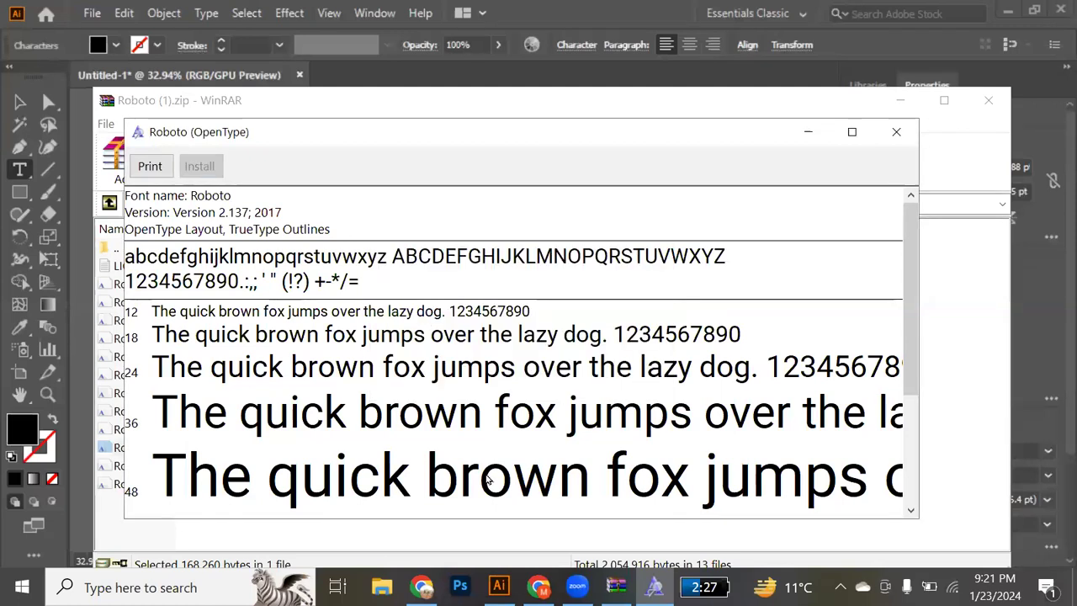
# - Switch back to Illustrator and set the placeholder text's font to Roboto in the regular style
pyautogui.click(499, 587)
pyautogui.click(957, 447)
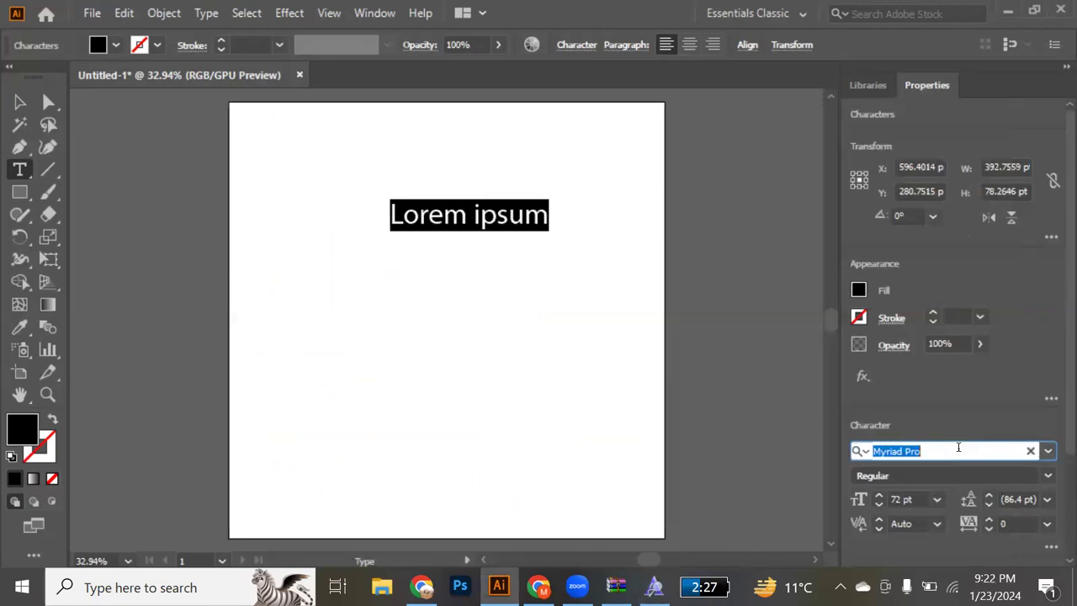
pyautogui.write('Roboto')
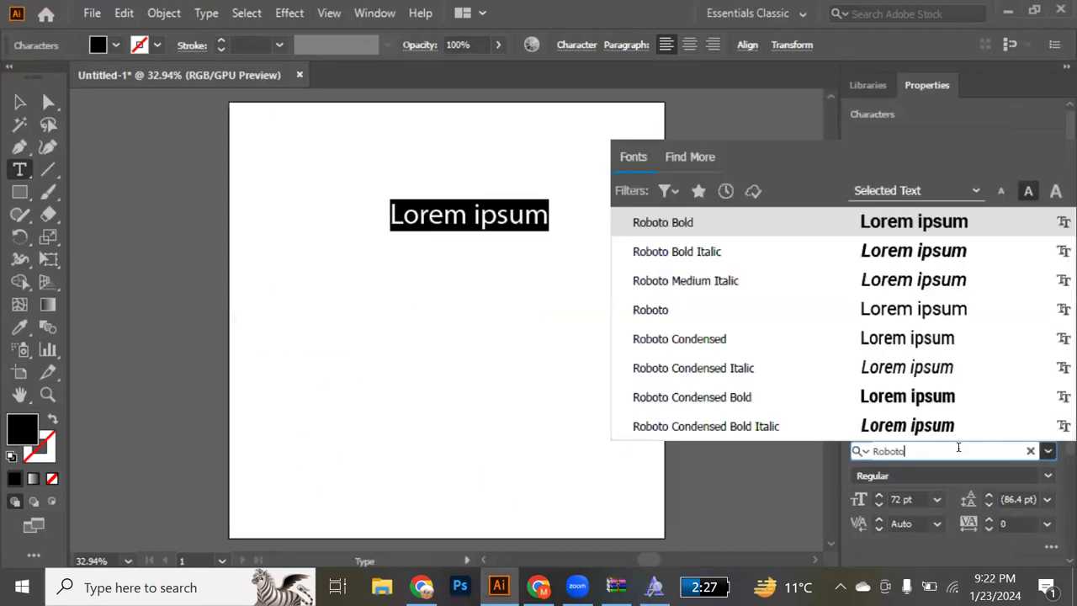
pyautogui.click(716, 309)
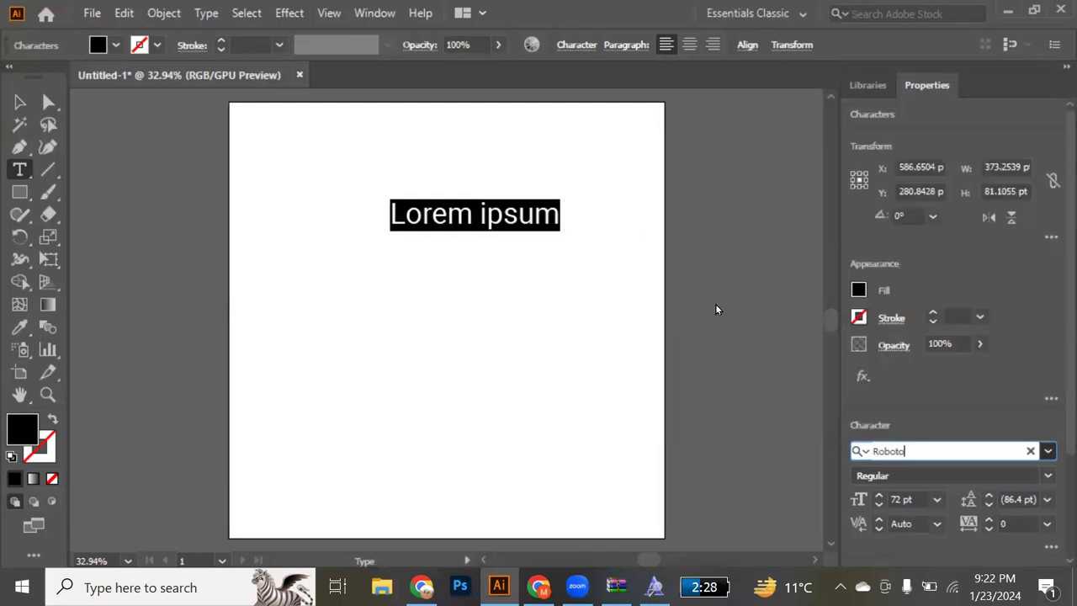
# - Delete the Lorem ipsum text from the artboard
pyautogui.click(12, 100)
pyautogui.click(544, 276)
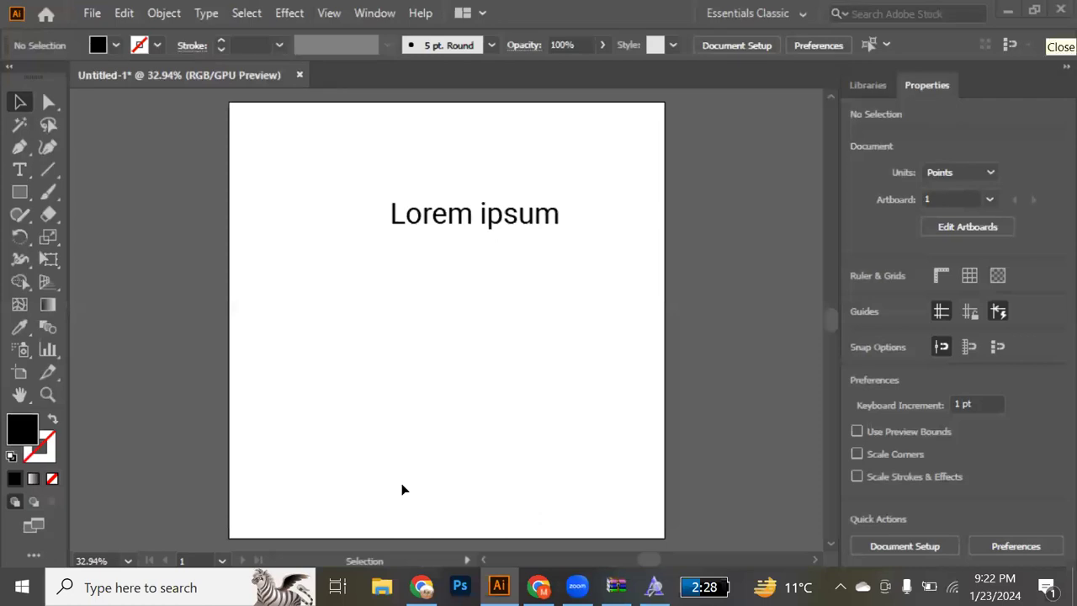
pyautogui.click(549, 217)
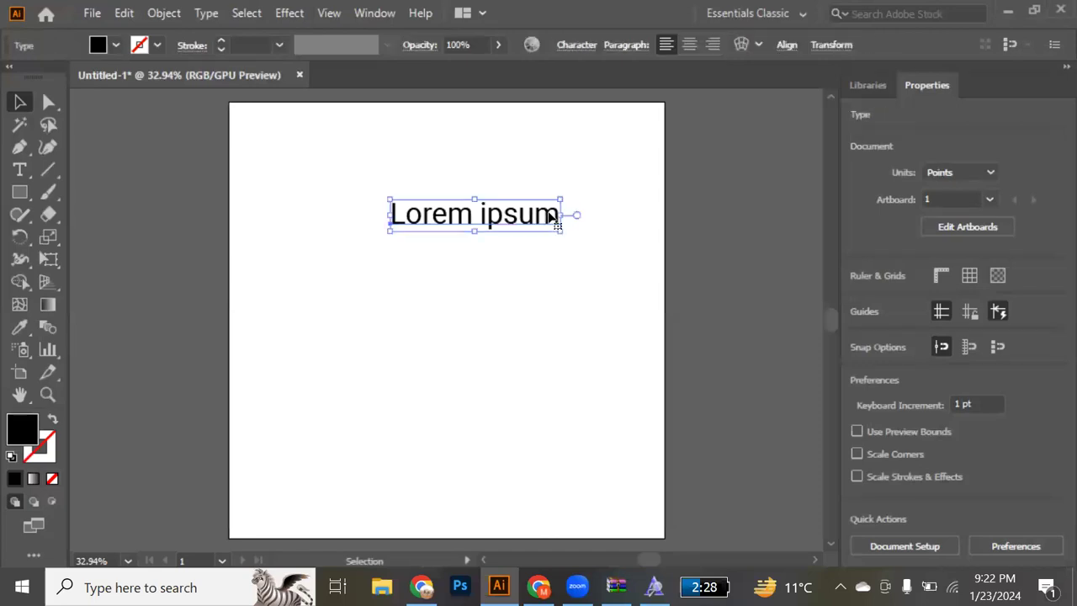
pyautogui.press('Delete')
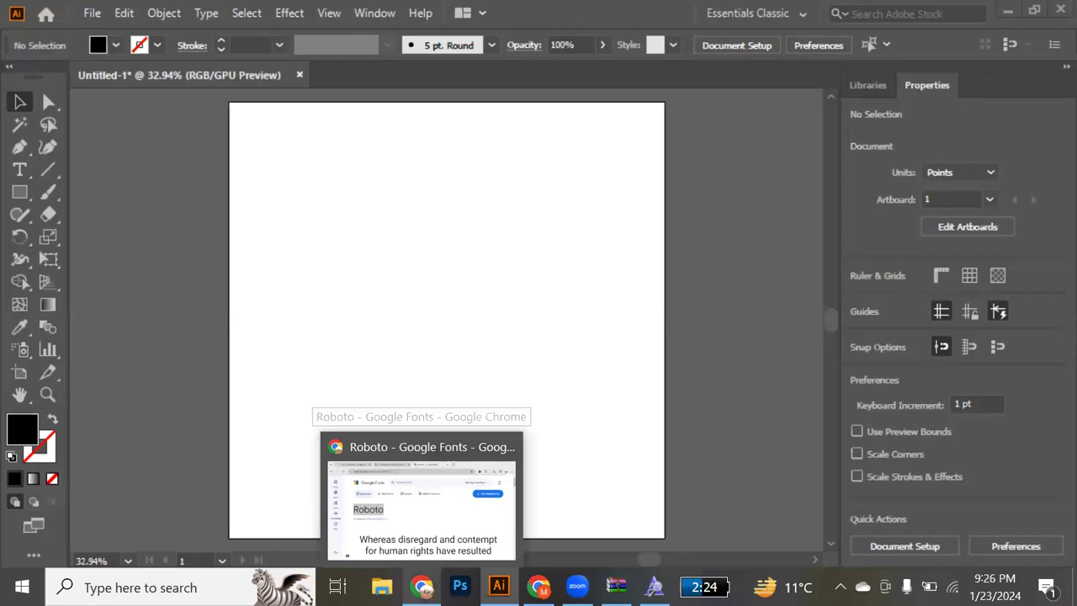
# - Switch to Chrome, search Google for instagram in a new tab and open the Instagram website
pyautogui.click(422, 586)
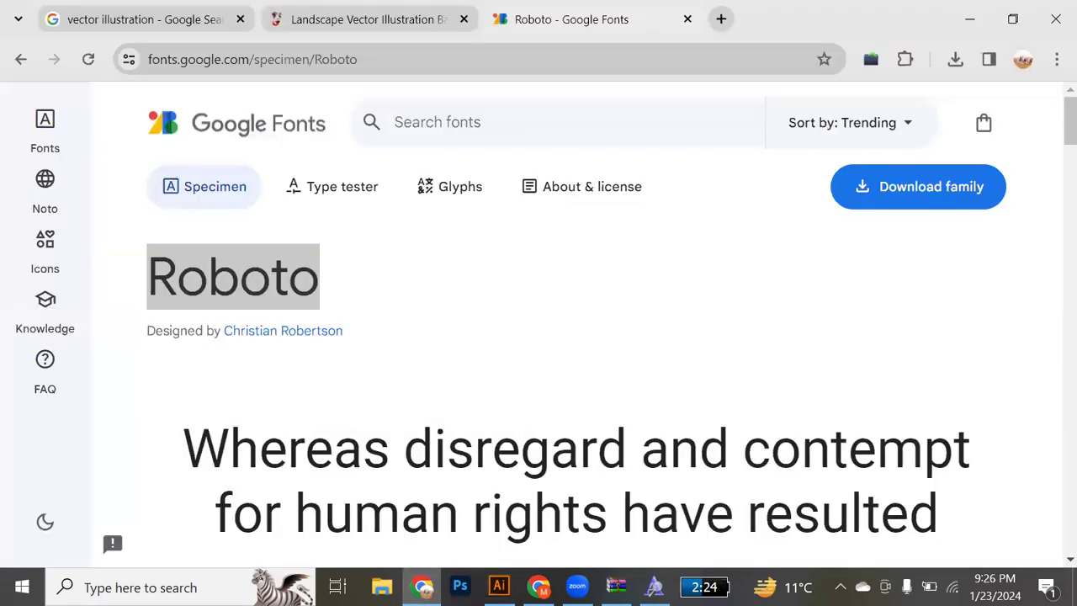
pyautogui.click(719, 19)
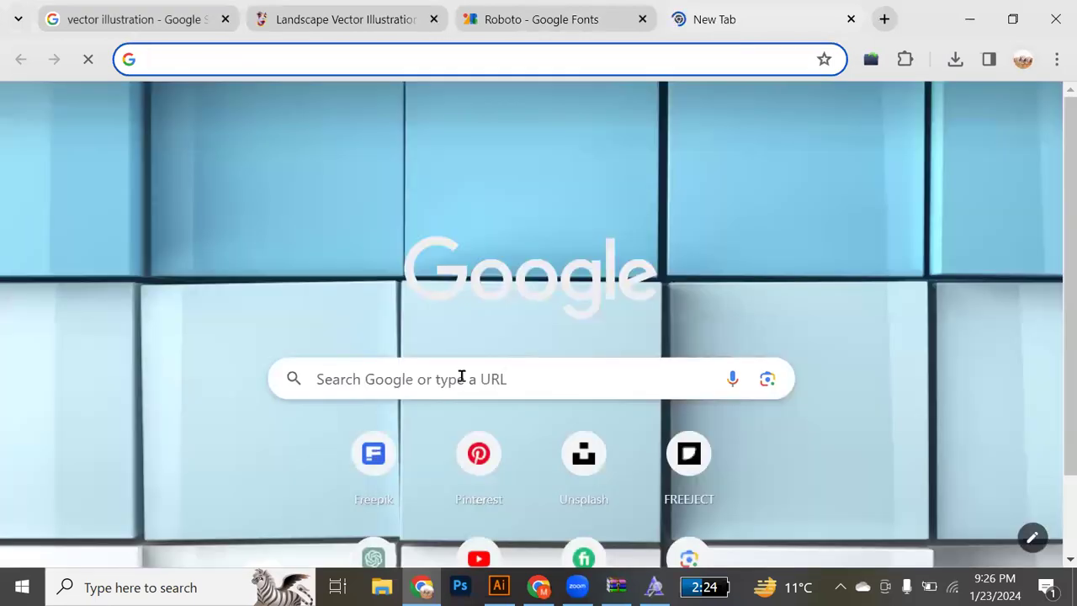
pyautogui.click(461, 377)
pyautogui.write('instagram')
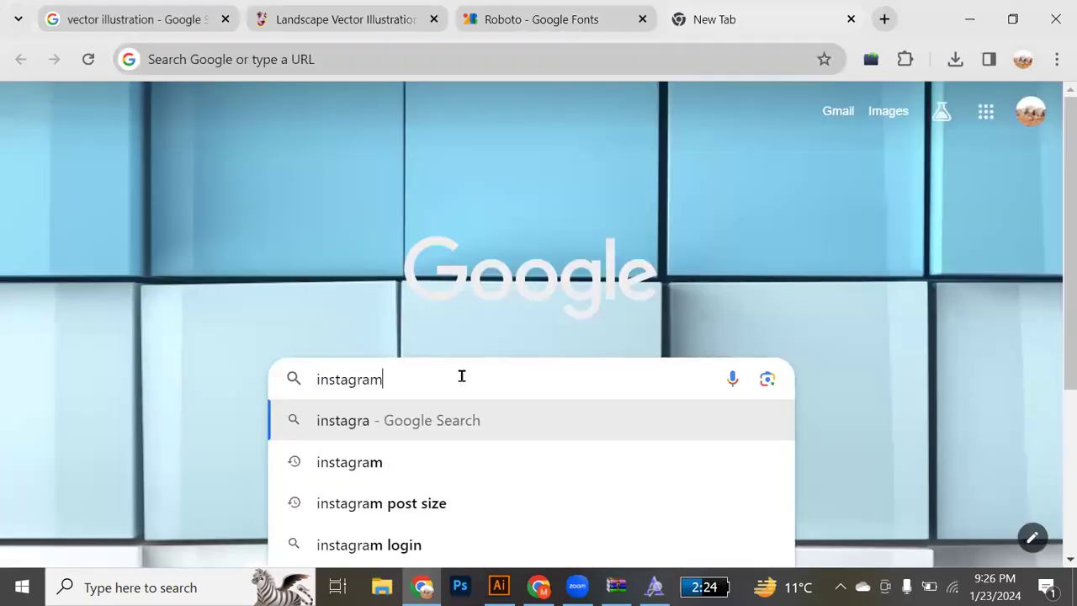
pyautogui.press('Return')
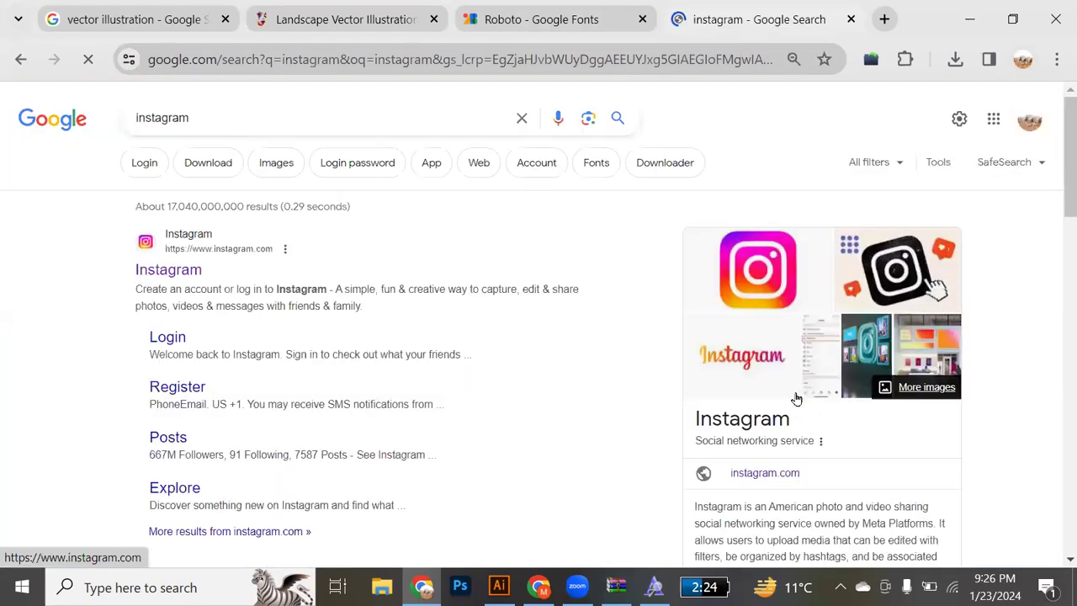
pyautogui.click(776, 473)
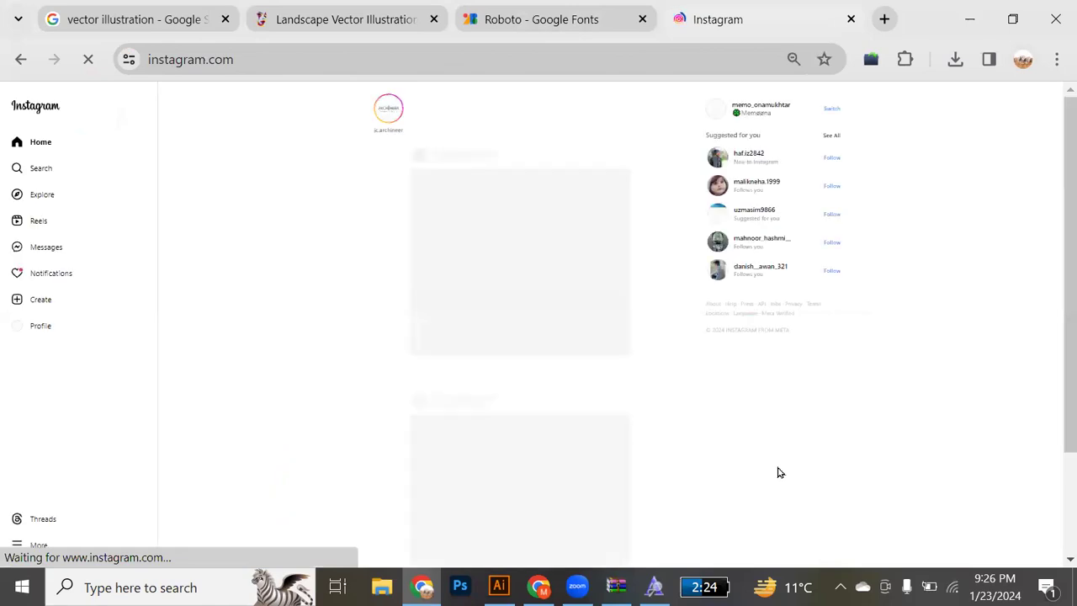
# - Open the signed-in account's Instagram profile and examine its header, story highlights and grid of design posts
pyautogui.click(743, 111)
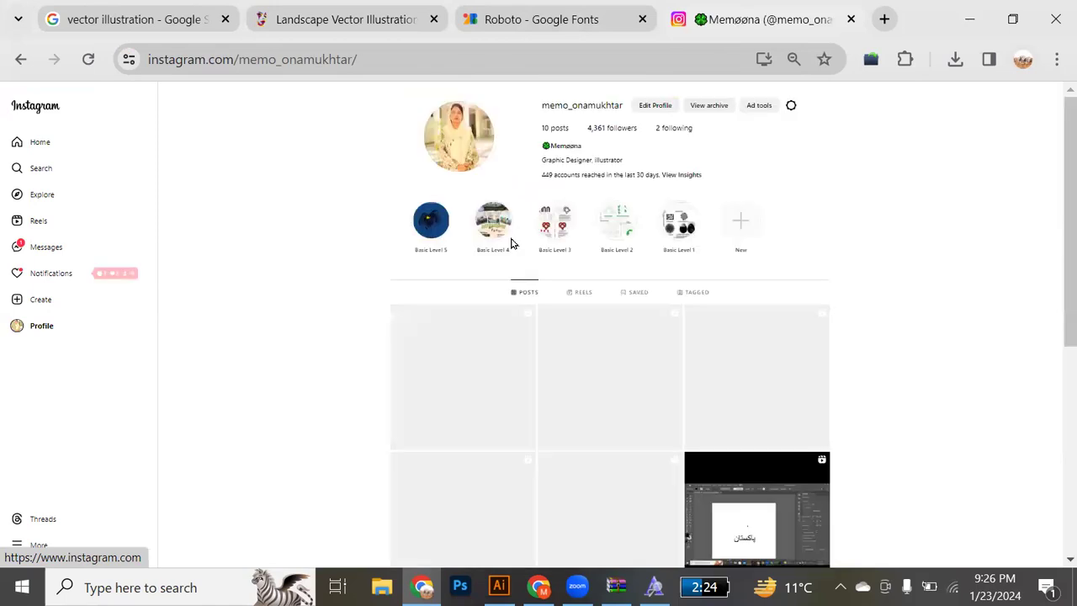
pyautogui.hotkey('ctrl', '+')
pyautogui.hotkey('ctrl', '+')
pyautogui.hotkey('ctrl', '+')
pyautogui.hotkey('ctrl', '+')
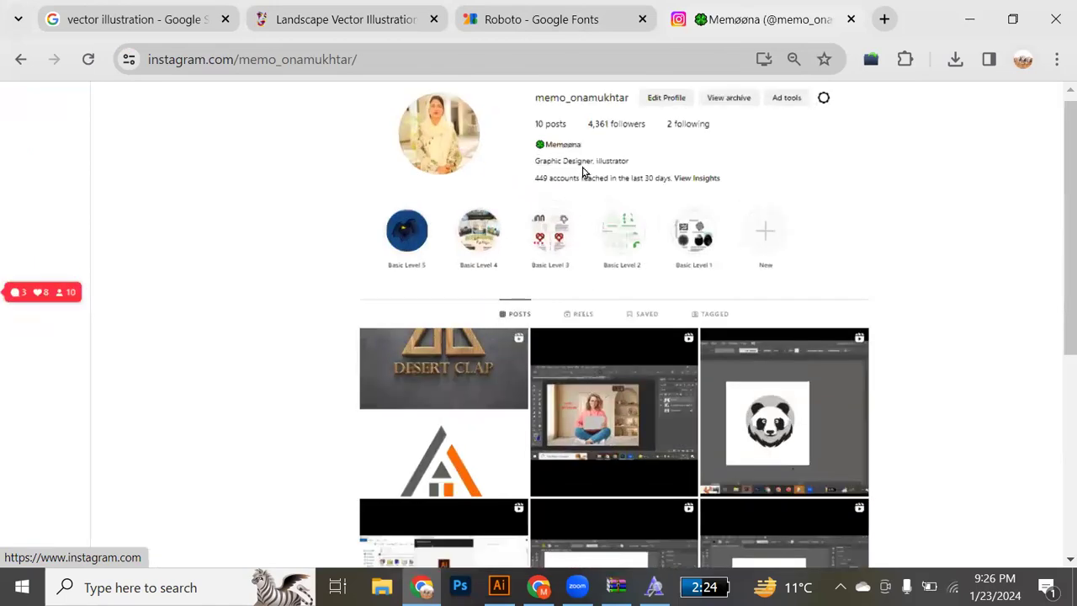
pyautogui.scroll(1, 583, 168)
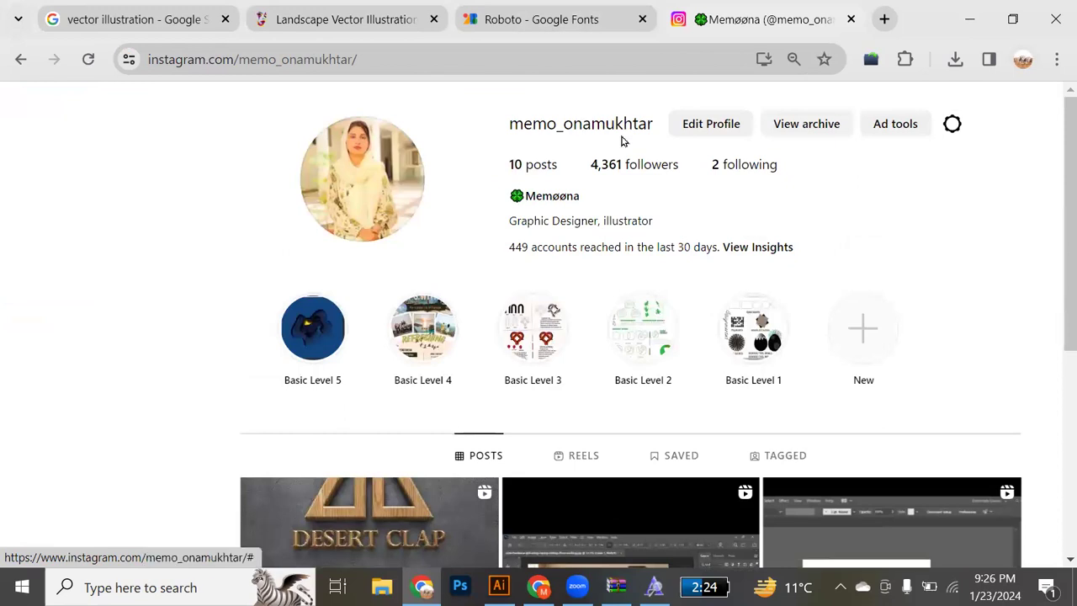
pyautogui.scroll(-5, 580, 343)
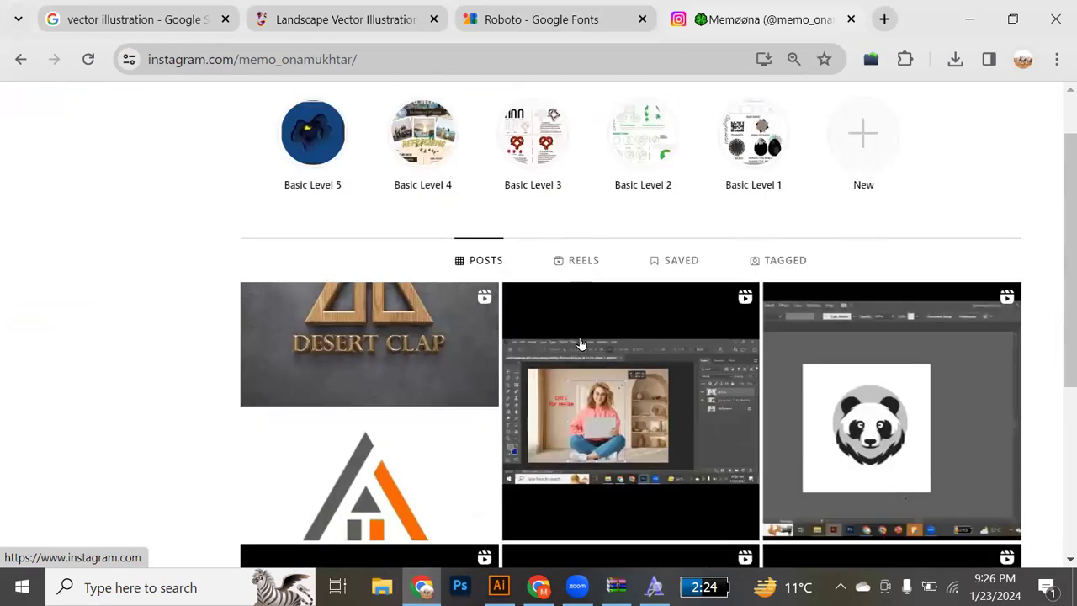
pyautogui.scroll(-3, 581, 343)
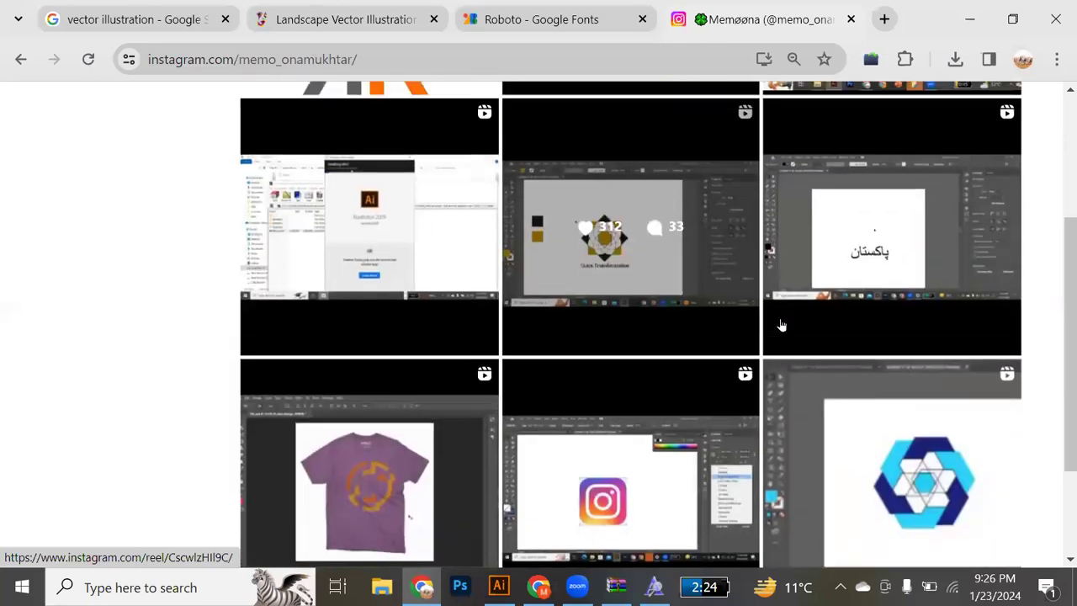
pyautogui.scroll(1, 779, 322)
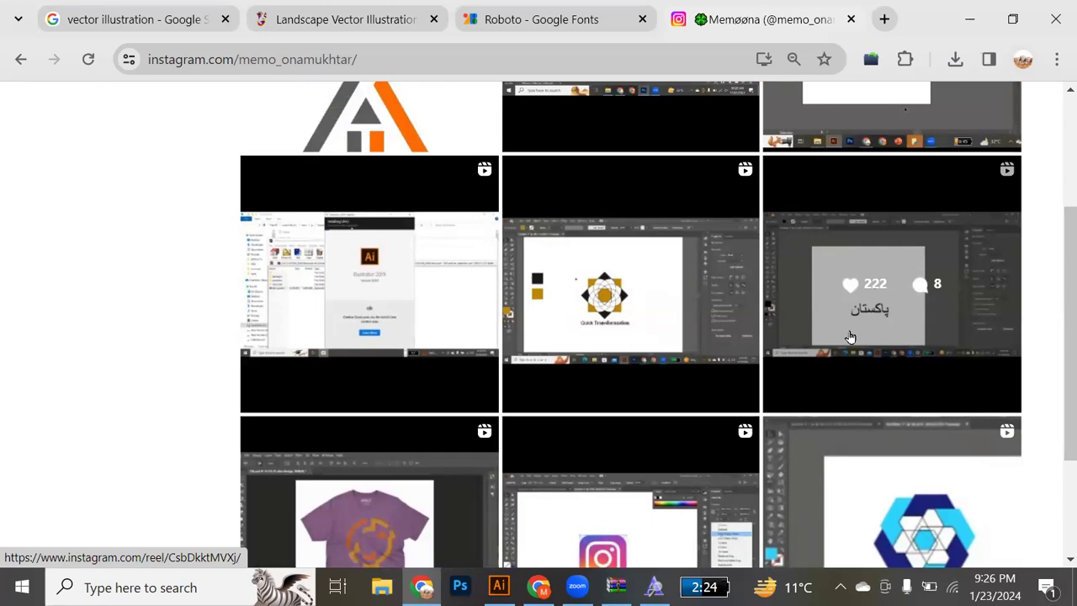
pyautogui.hotkey('ctrl', '-')
pyautogui.hotkey('ctrl', '-')
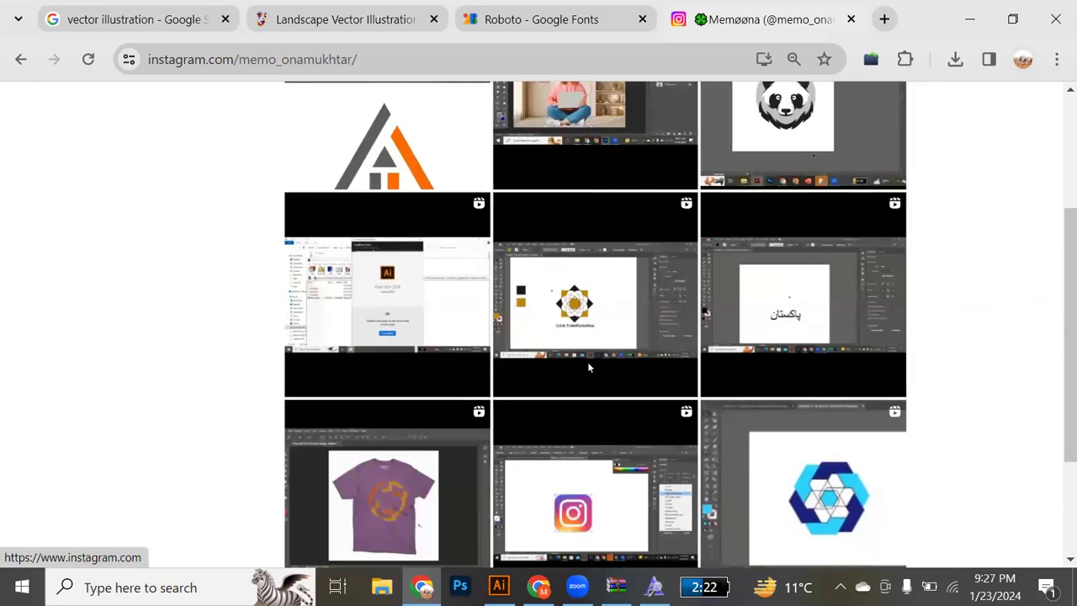
pyautogui.scroll(5, 587, 361)
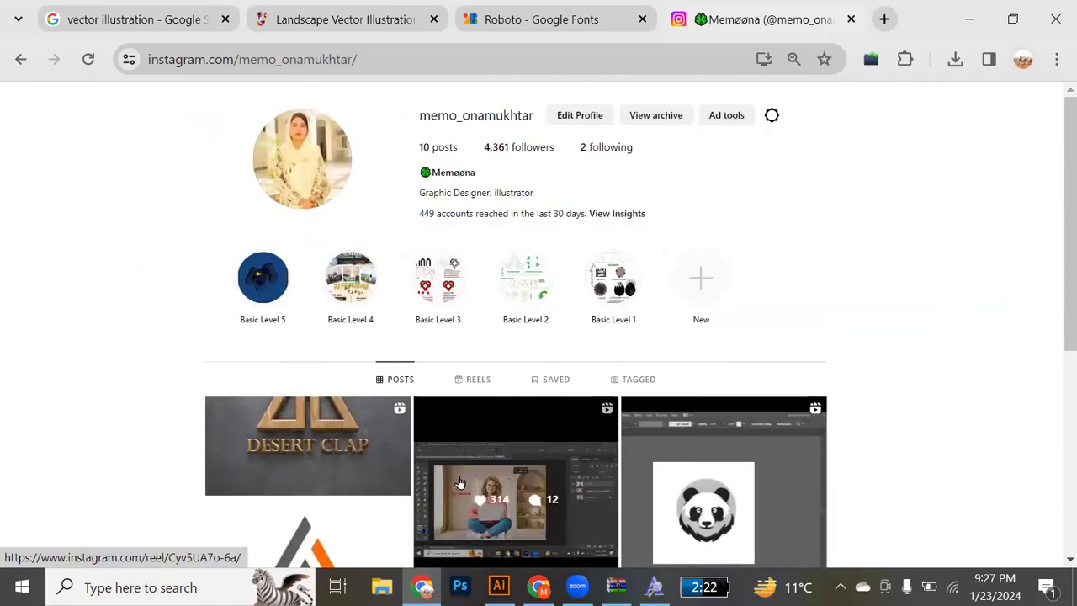